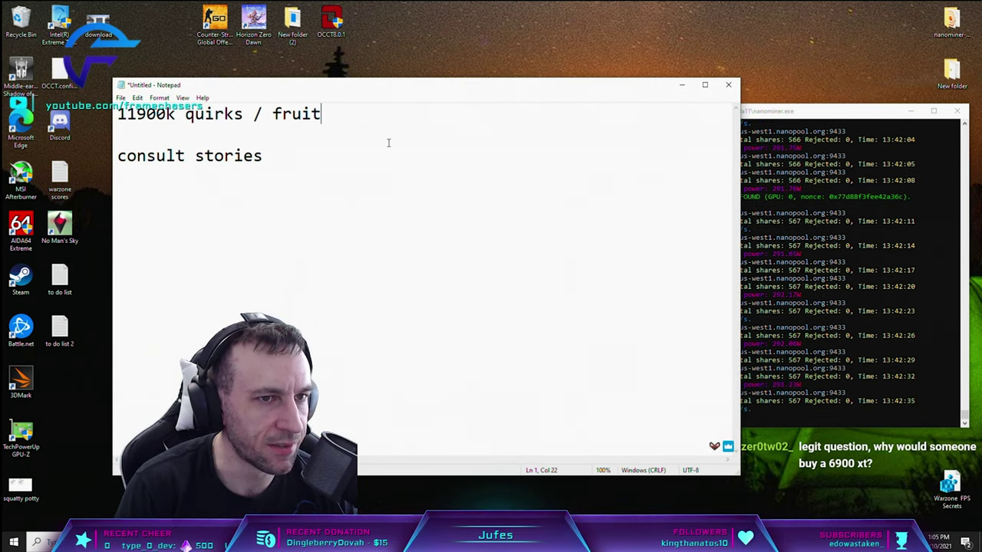
# Add the note line "each game engine / game has a different lowest hanging fruit" two lines below "consult stories"
pyautogui.write('each game engine')
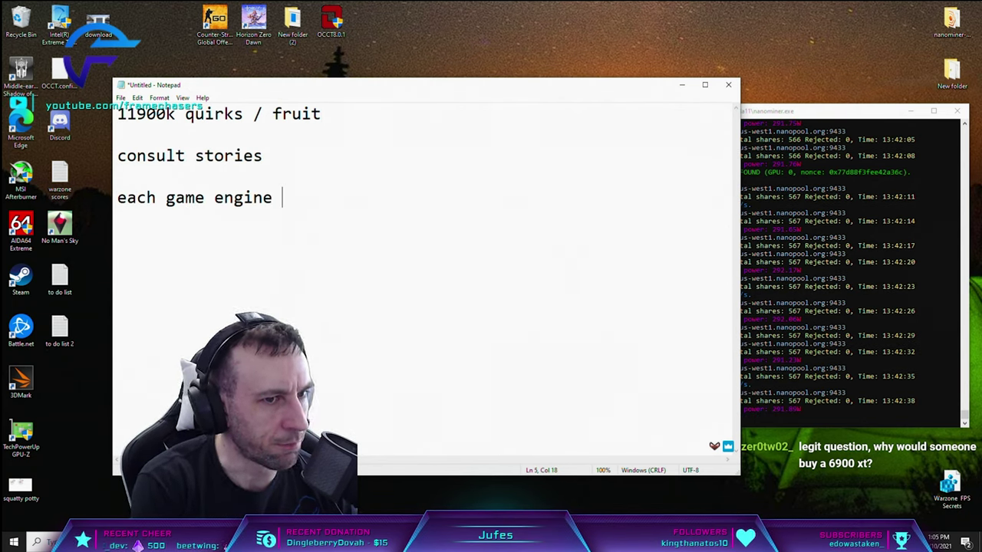
pyautogui.write('/')
pyautogui.press('BackSpace')
pyautogui.press('BackSpace')
pyautogui.write('/')
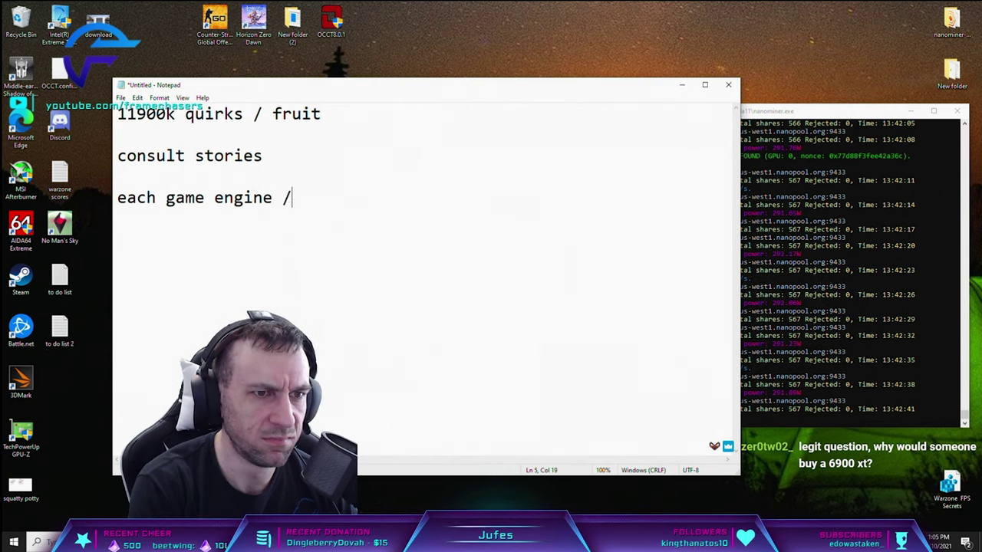
pyautogui.write(' game has a diff')
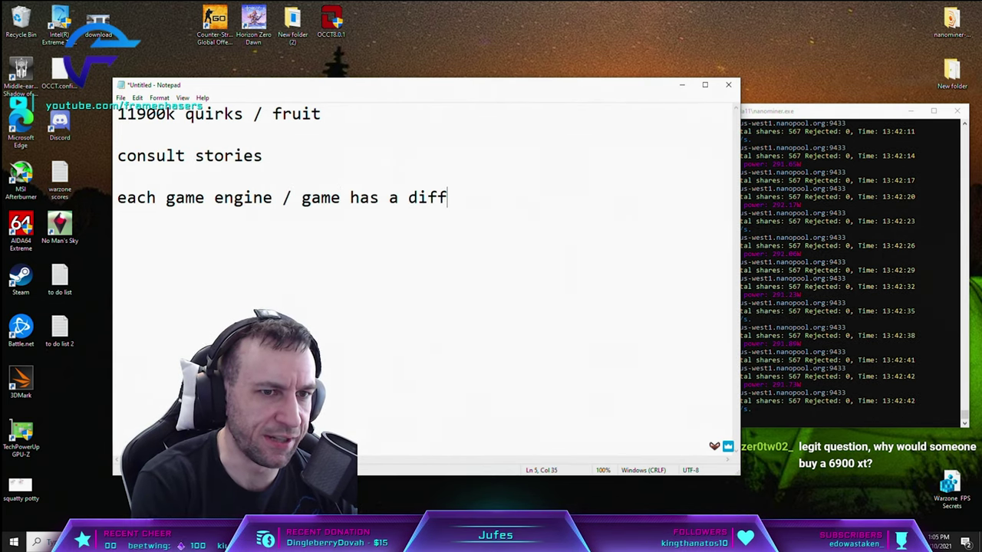
pyautogui.write('erent lowest hangin')
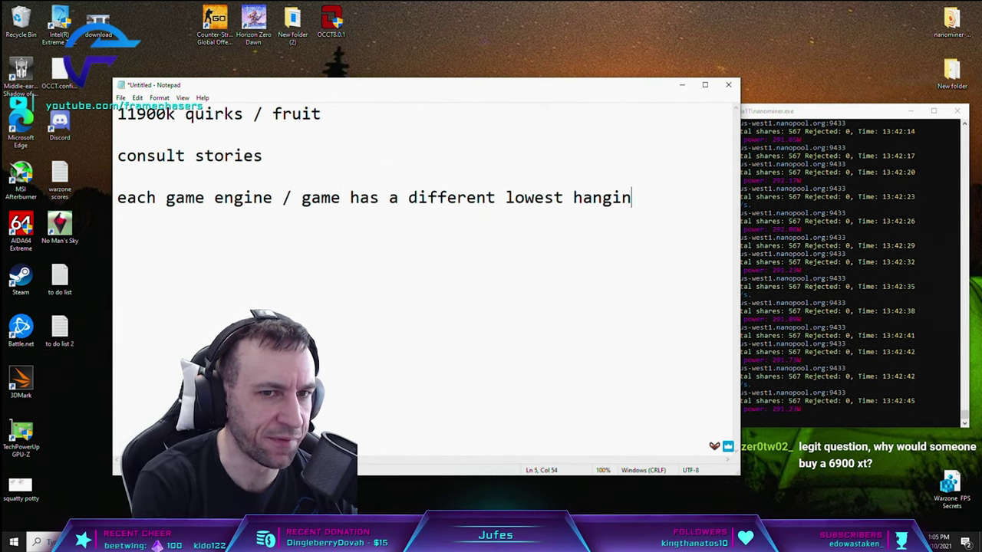
pyautogui.write('g fruit')
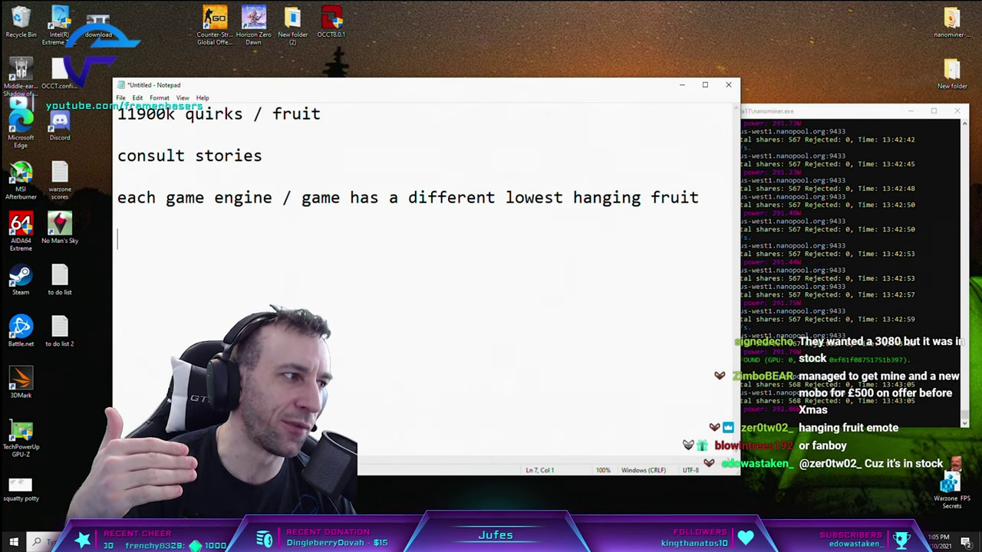
# Delete the whole line about each game engine having a different lowest hanging fruit
pyautogui.moveTo(633, 211); pyautogui.dragTo(115, 201)
pyautogui.press('BackSpace')
# Insert five blank lines between the "11900k quirks / fruit" heading and "consult stories"
pyautogui.moveTo(322, 114); pyautogui.dragTo(98, 119)
pyautogui.click(373, 123)
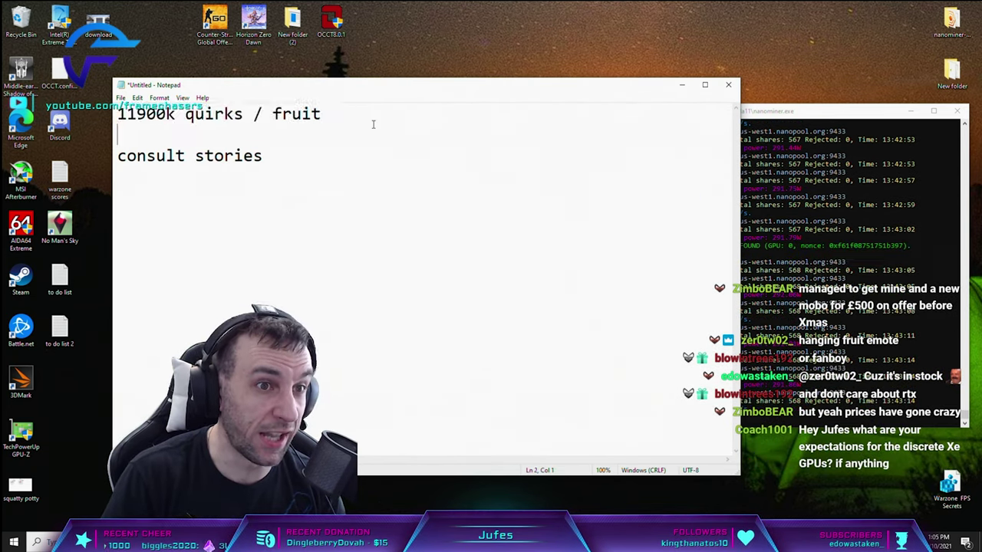
pyautogui.press('Return')
pyautogui.press('Return')
pyautogui.press('Return')
pyautogui.press('Return')
pyautogui.press('Return')
pyautogui.click(349, 129)
pyautogui.moveTo(333, 145); pyautogui.dragTo(239, 115)
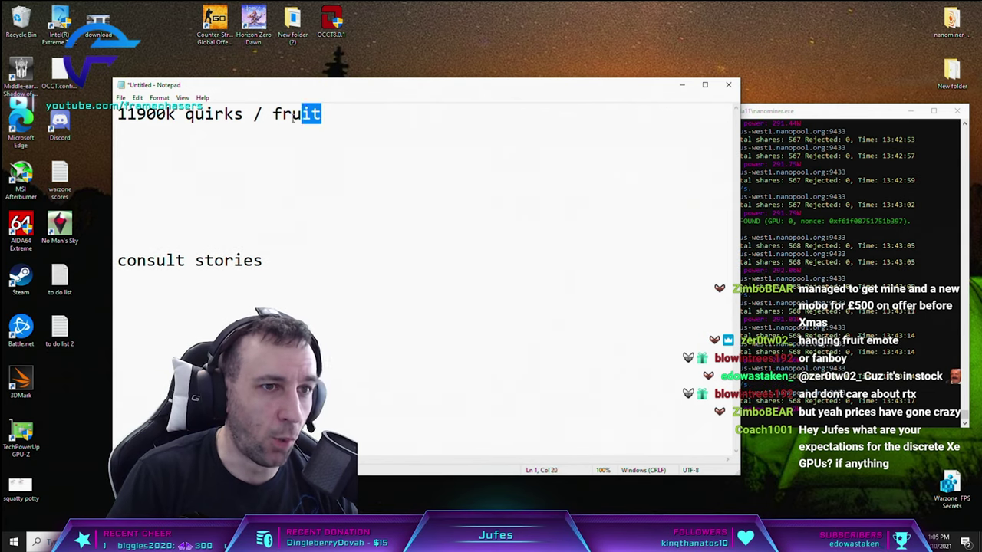
# Below the heading, add the line "gear 1 with the unify 37.5ns 59GB/s bandwidth" and a separate "gear 2" line under it
pyautogui.click(368, 153)
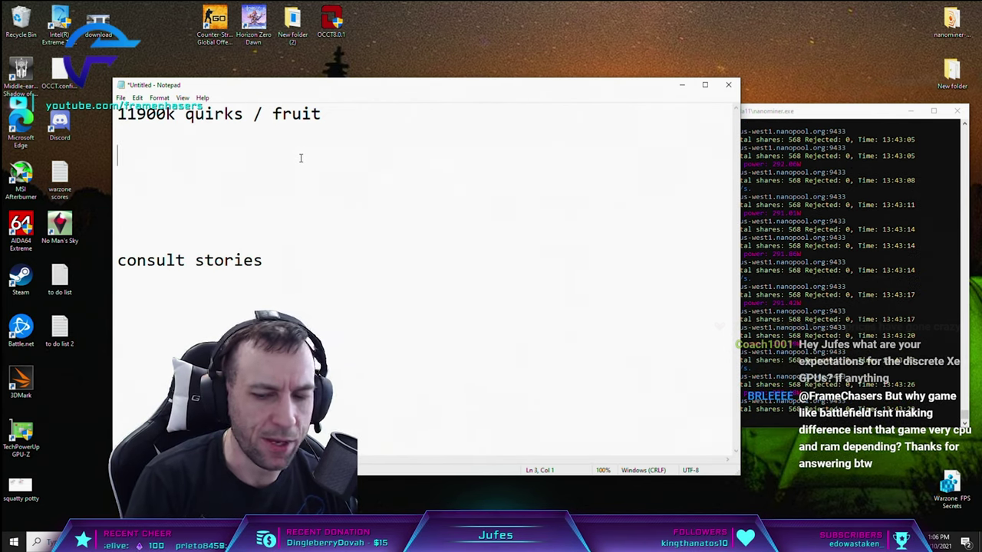
pyautogui.write('gear 1   with the unify')
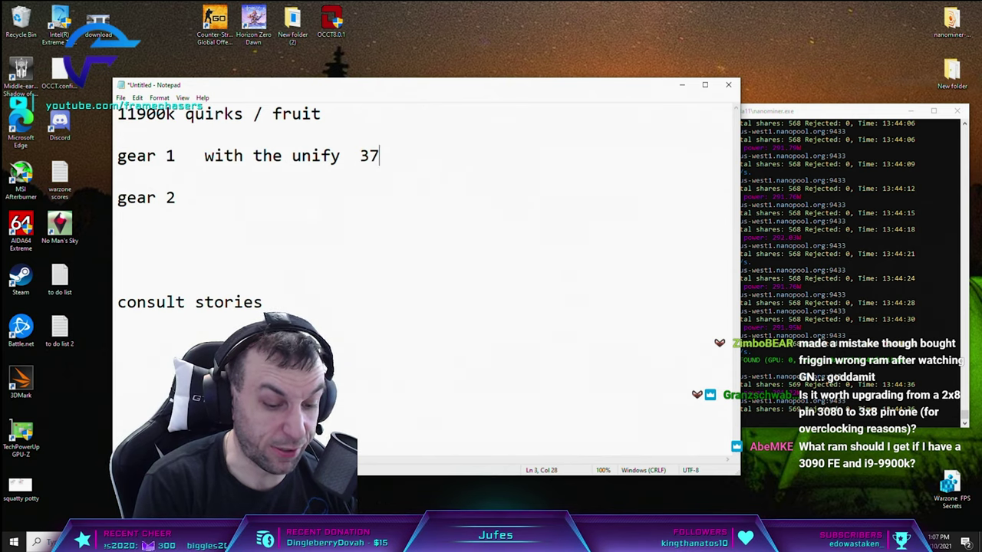
pyautogui.write('37.5ns')
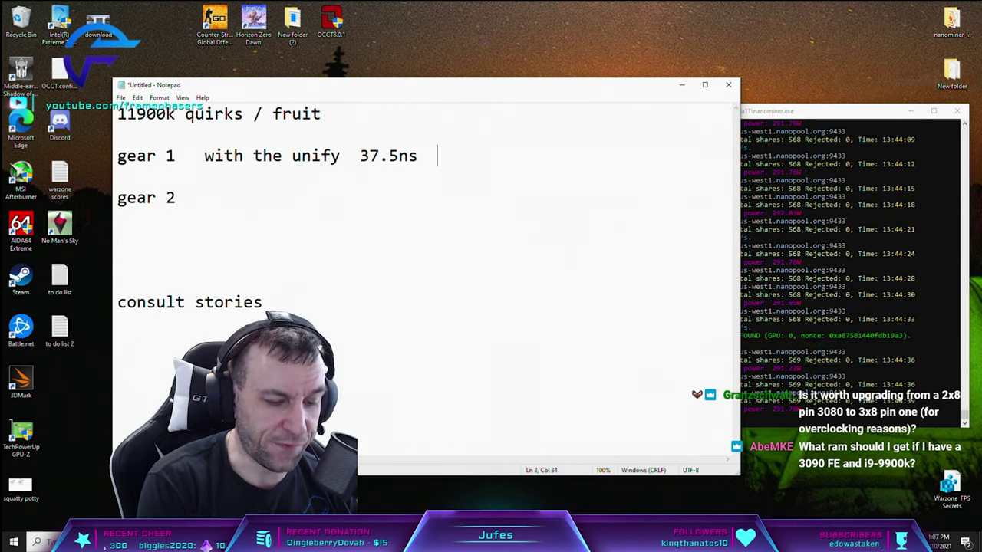
pyautogui.write('  59GB')
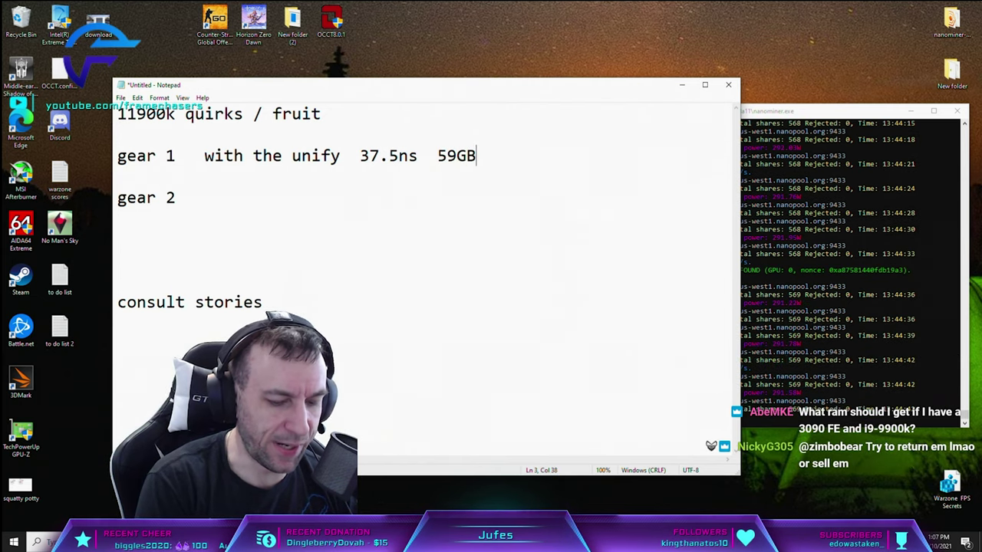
pyautogui.write('/s bandwidth')
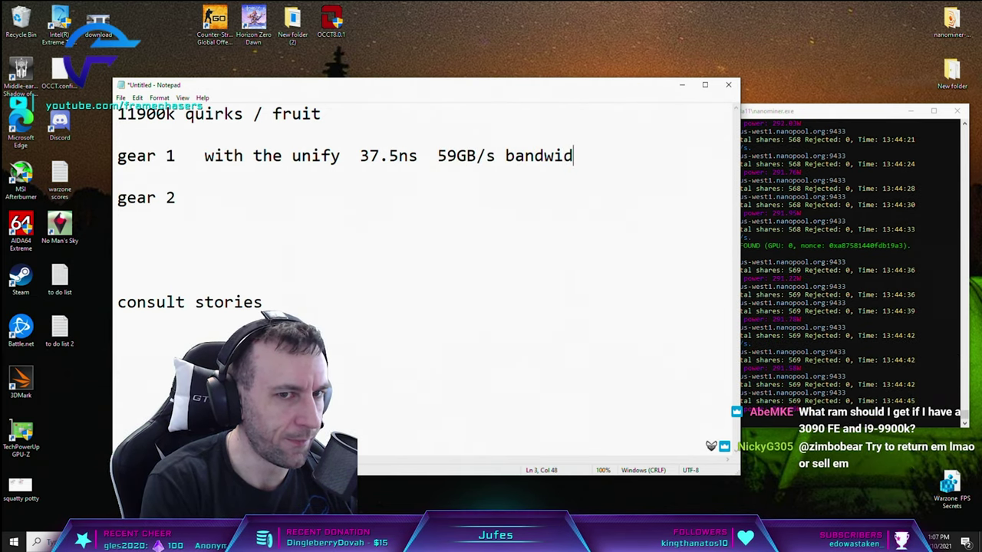
# Add "45ns 80GB/s" to the gear 2 line and space it over to line up under the 37.5ns figure
pyautogui.click(648, 134)
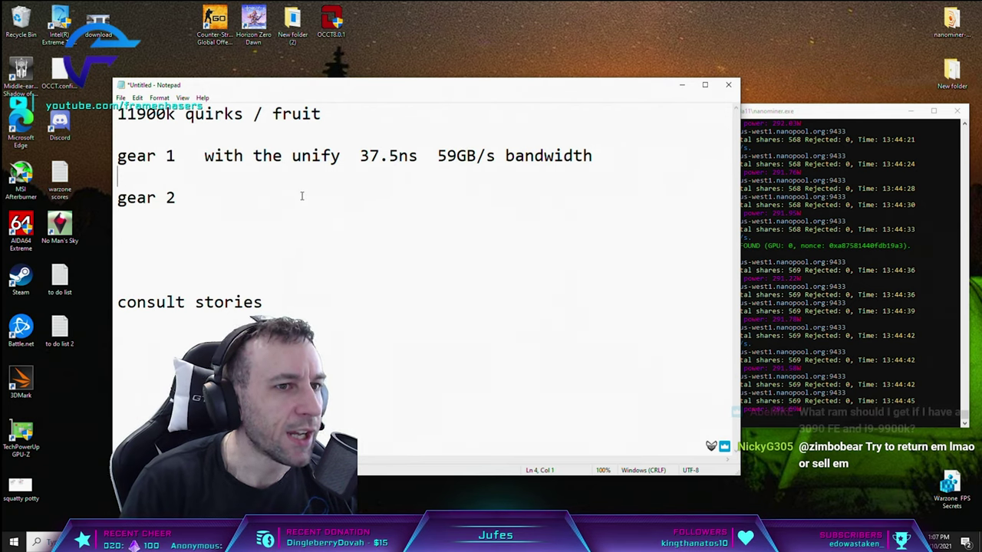
pyautogui.click(250, 197)
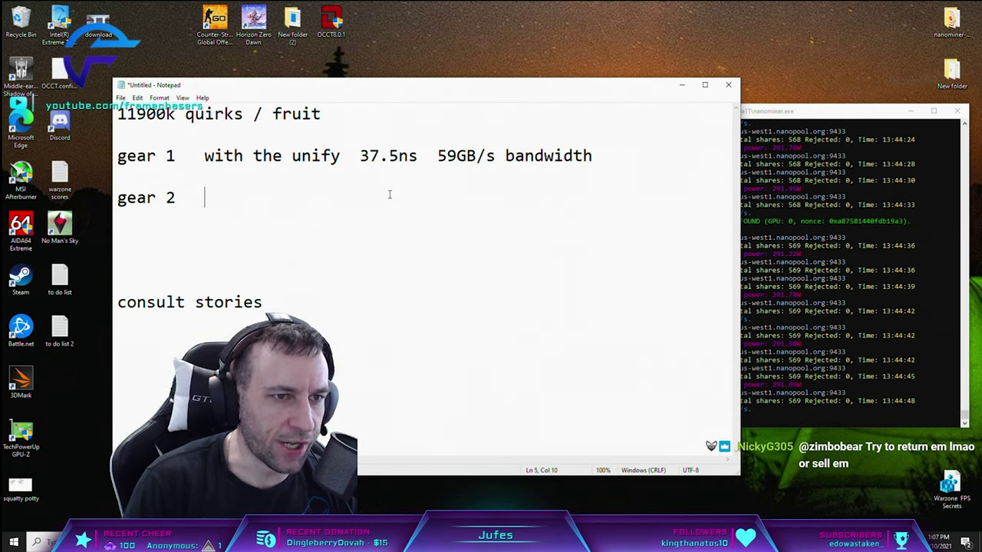
pyautogui.write('45ns')
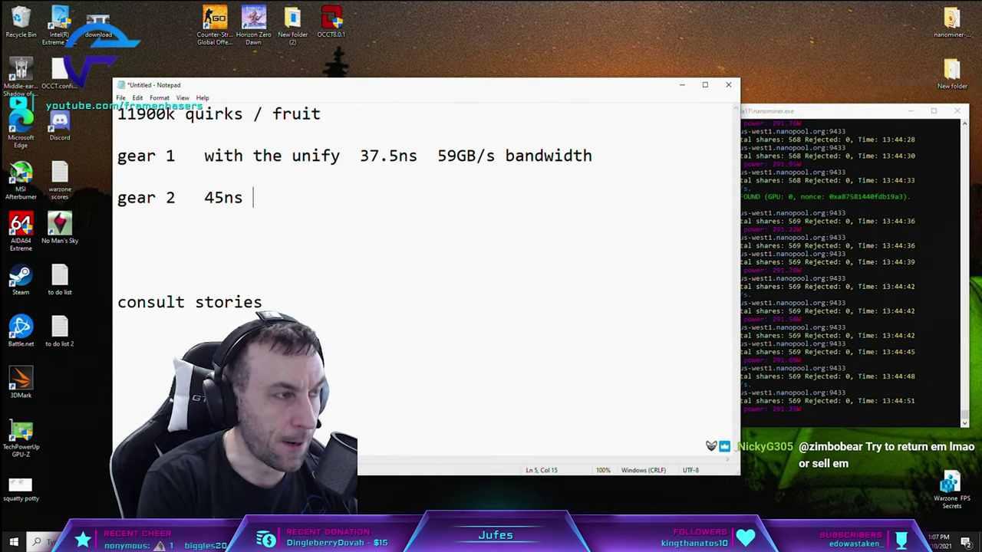
pyautogui.write(' 80')
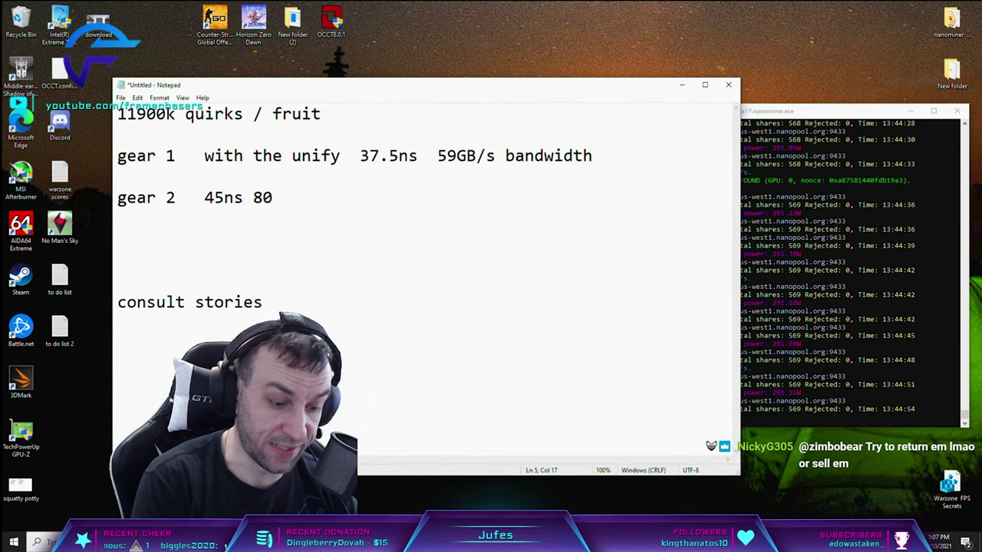
pyautogui.write('GB/s')
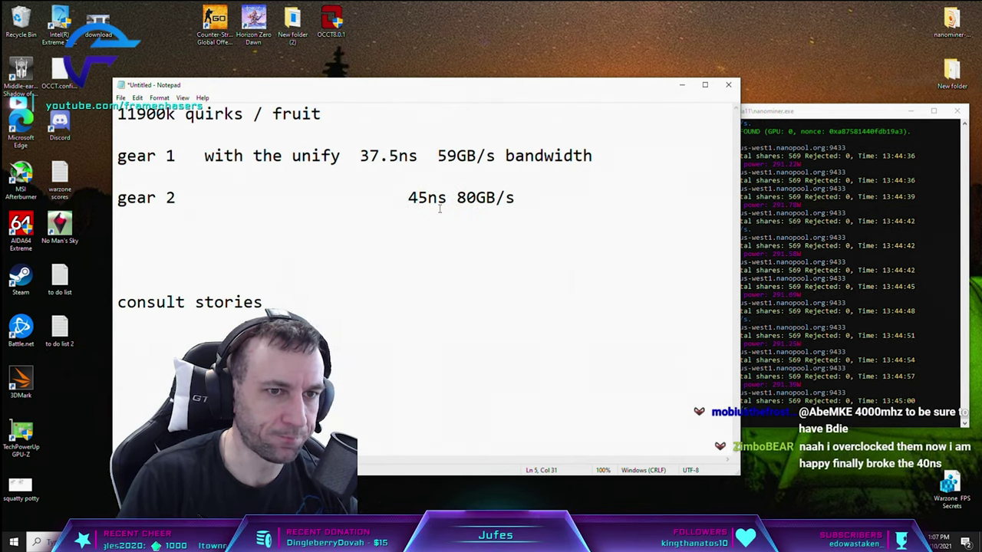
pyautogui.press('BackSpace')
pyautogui.press('BackSpace')
pyautogui.click(188, 212)
pyautogui.hotkey('shift', 'Up')
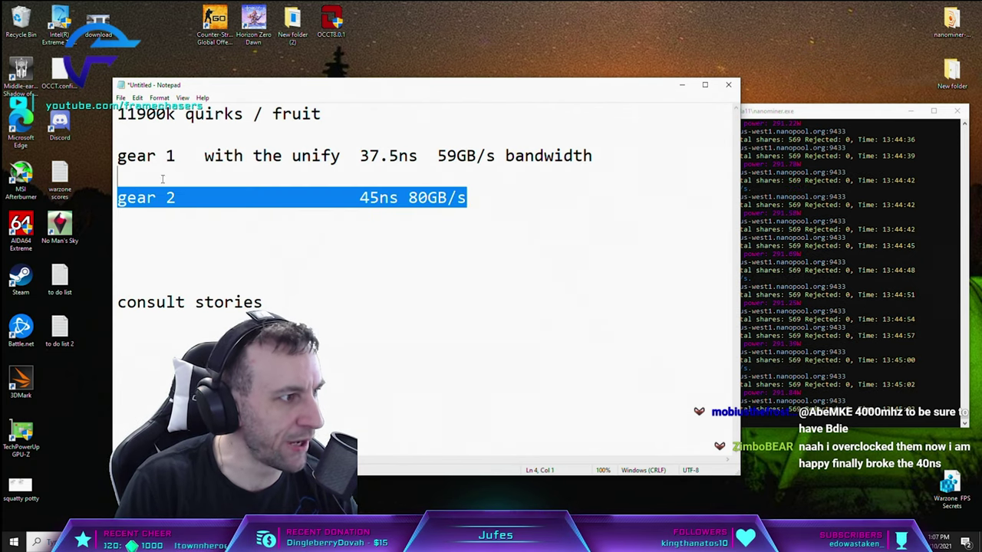
pyautogui.click(530, 186)
pyautogui.press('Up')
pyautogui.press('Return')
pyautogui.press('Return')
pyautogui.press('Return')
pyautogui.press('BackSpace')
pyautogui.press('BackSpace')
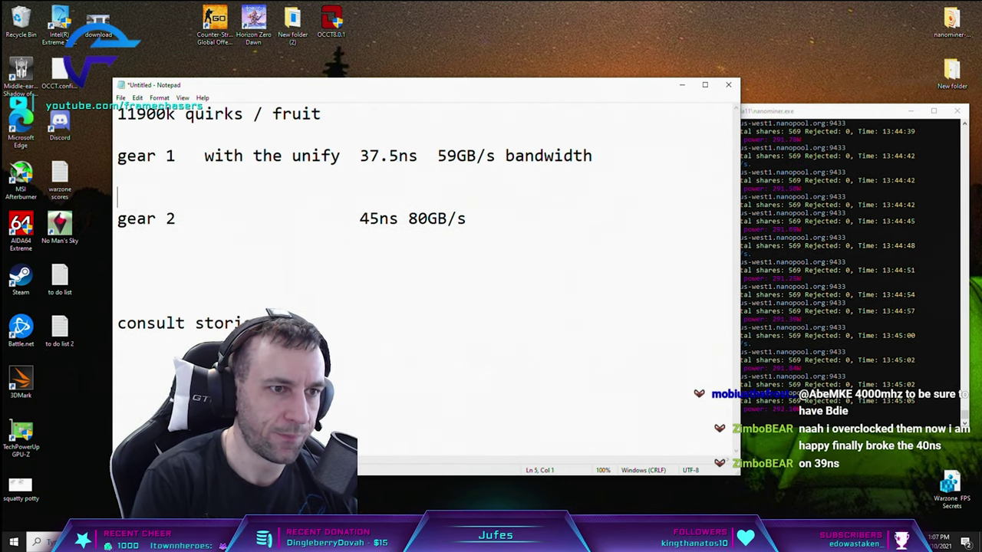
pyautogui.press('Delete')
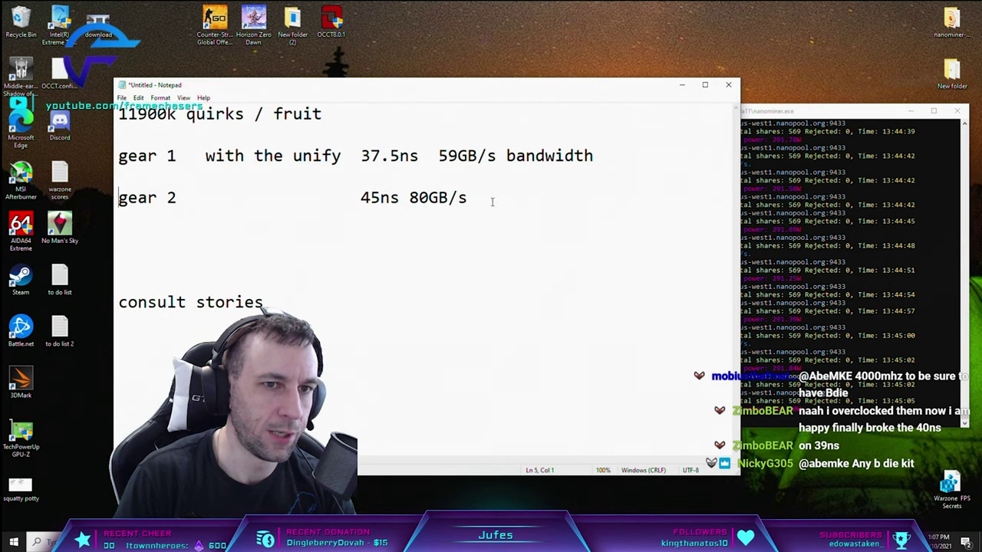
pyautogui.hotkey('shift', 'Home')
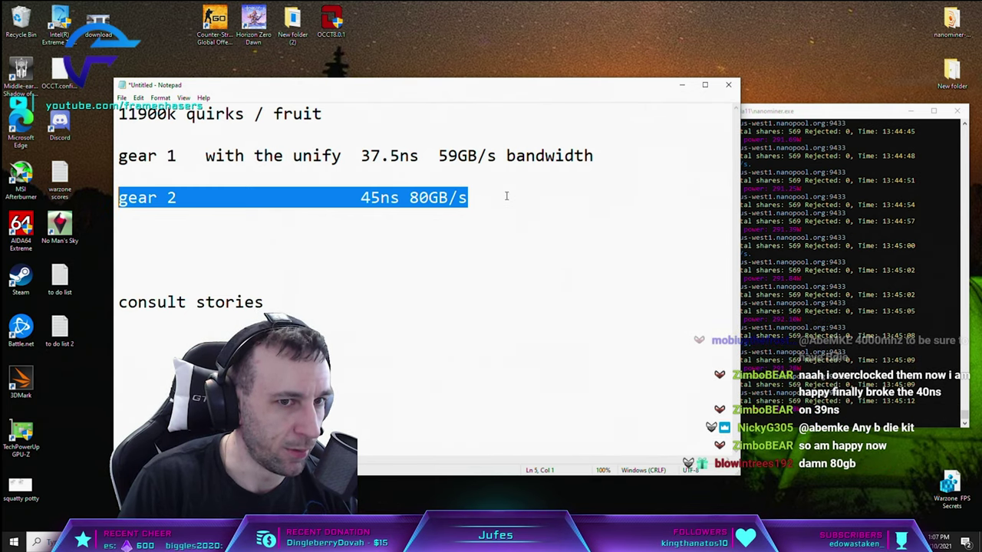
pyautogui.moveTo(624, 155); pyautogui.dragTo(105, 150)
# Insert three more blank lines between the gear 1 and gear 2 lines
pyautogui.click(638, 149)
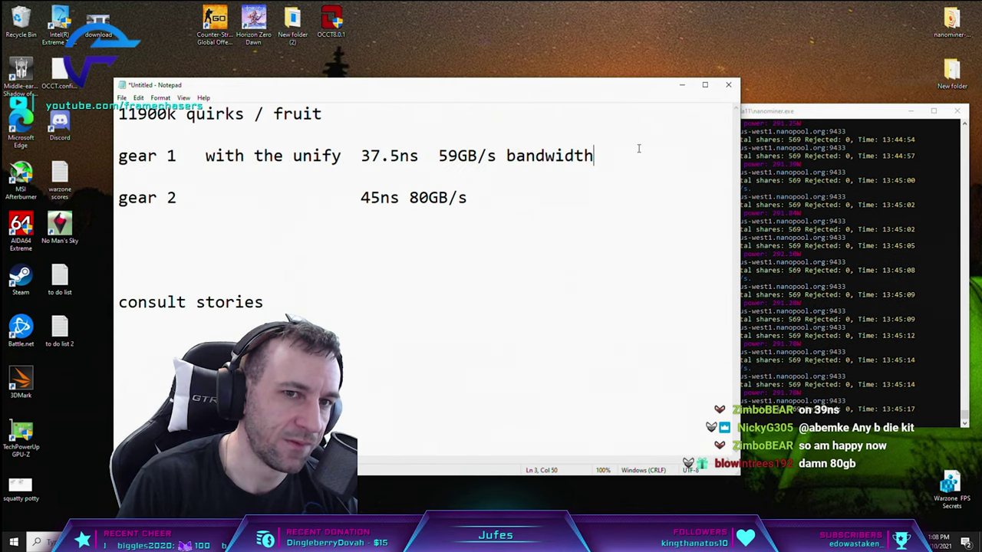
pyautogui.press('Return')
pyautogui.press('Return')
pyautogui.press('Return')
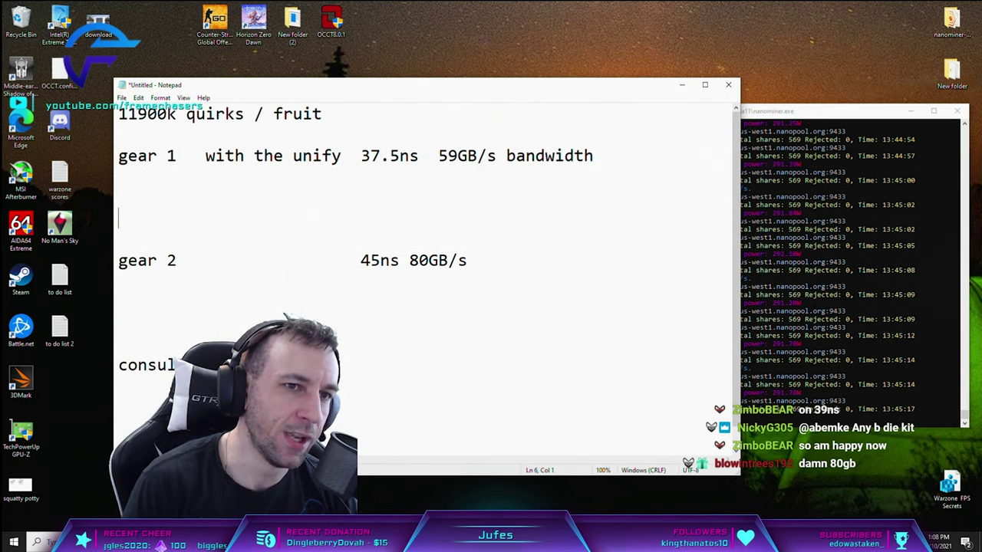
pyautogui.click(343, 171)
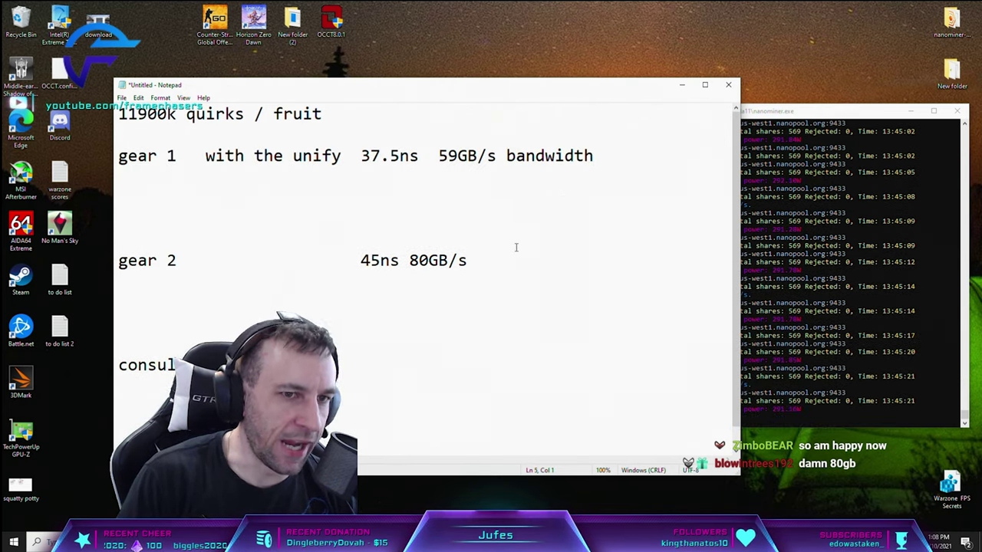
pyautogui.moveTo(506, 260); pyautogui.dragTo(171, 262)
pyautogui.moveTo(521, 265); pyautogui.dragTo(351, 261)
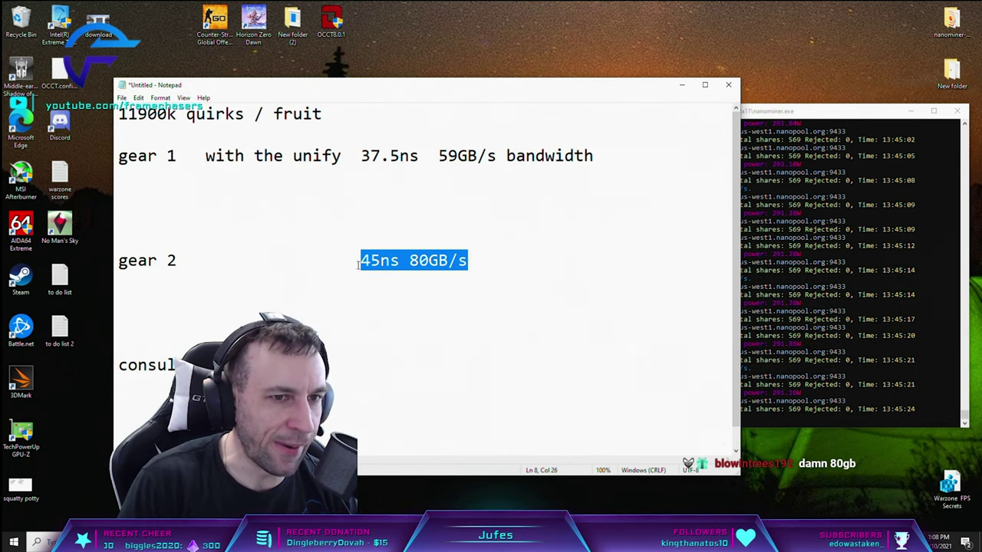
pyautogui.click(517, 249)
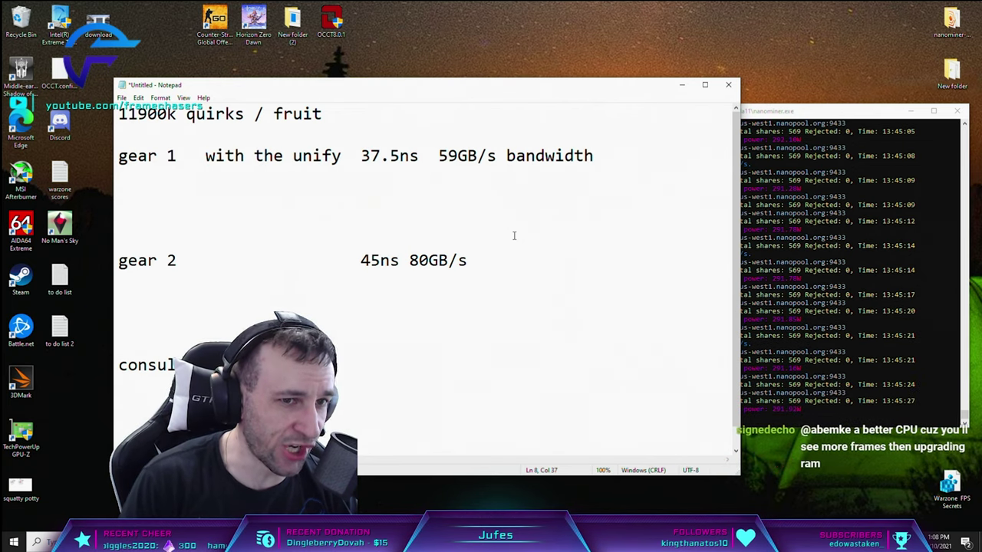
pyautogui.hotkey('shift', 'Left')
pyautogui.hotkey('shift', 'Left')
pyautogui.hotkey('shift', 'Left')
pyautogui.hotkey('shift', 'Left')
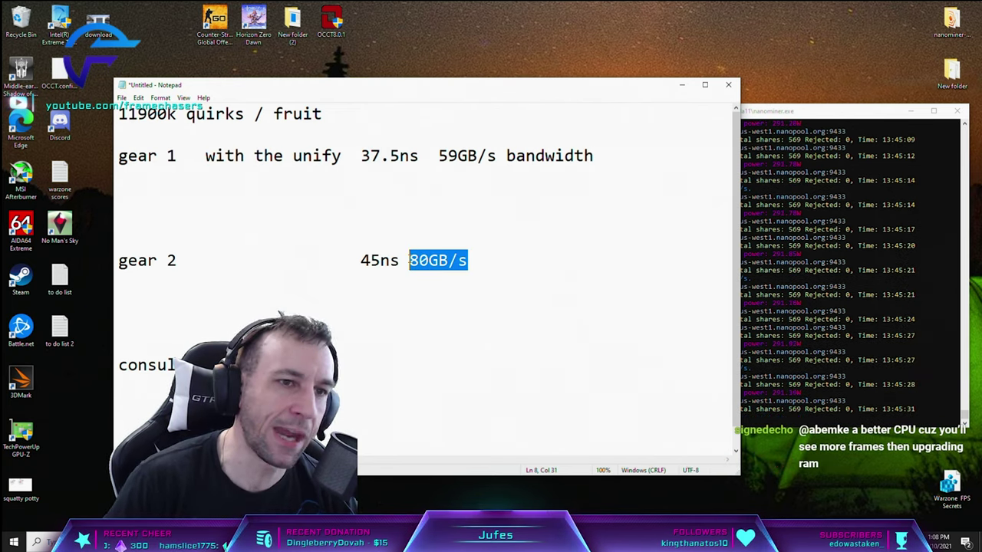
pyautogui.click(535, 258)
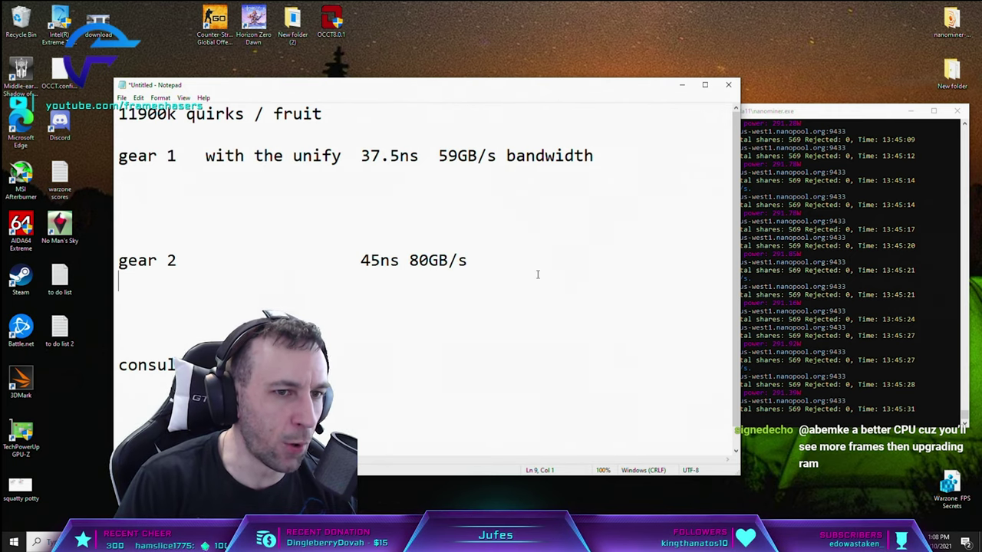
pyautogui.moveTo(566, 258); pyautogui.dragTo(246, 262)
pyautogui.click(256, 271)
pyautogui.moveTo(475, 260); pyautogui.dragTo(119, 261)
# Add "185fps" two lines below the gear 2 line
pyautogui.click(504, 253)
pyautogui.press('Return')
pyautogui.press('Return')
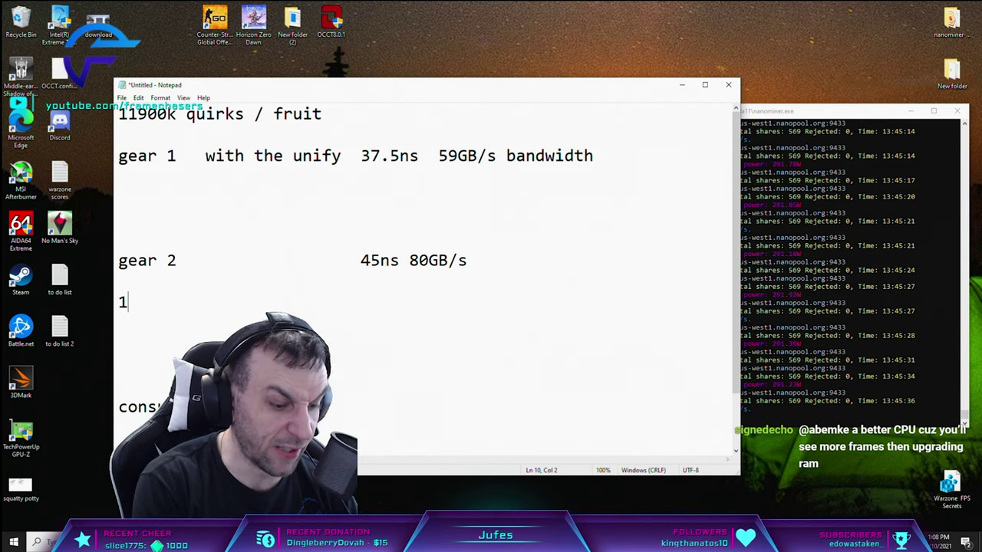
pyautogui.moveTo(149, 302); pyautogui.dragTo(118, 302)
# Add "205" two lines below the gear 1 line as its frame rate
pyautogui.click(648, 154)
pyautogui.moveTo(615, 155); pyautogui.dragTo(118, 155)
pyautogui.click(195, 207)
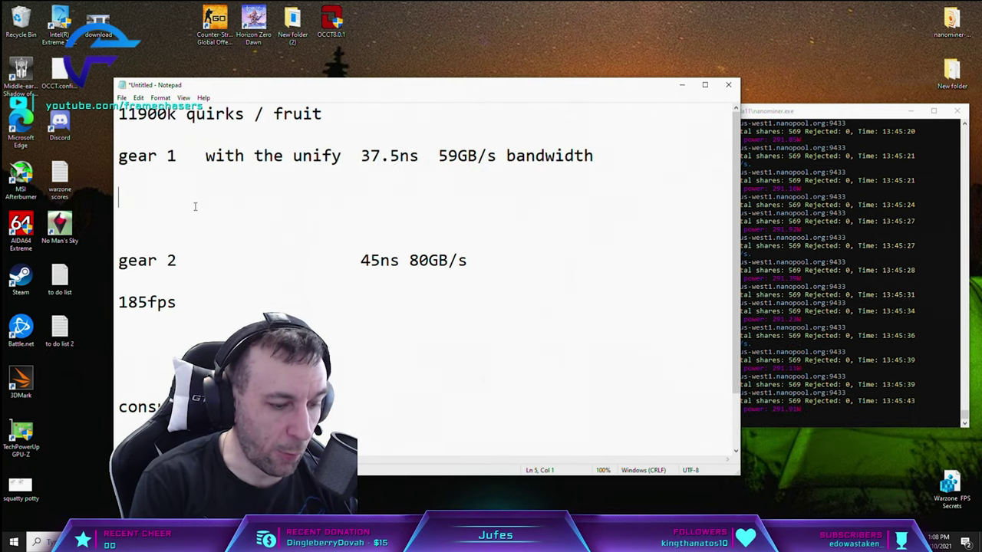
pyautogui.write('205')
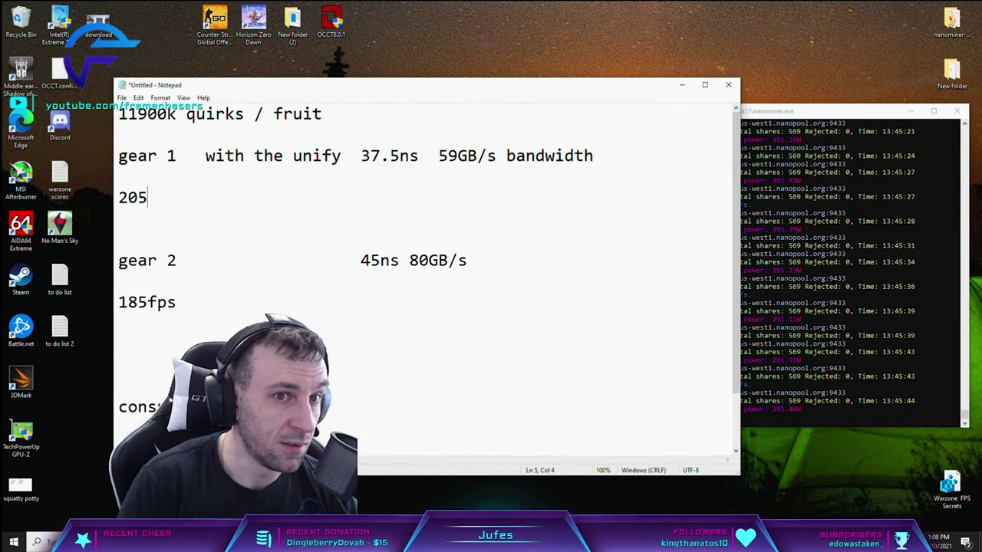
# Add a second frame rate for each gear: "660fps" directly below 185fps and "710" directly below 205
pyautogui.moveTo(428, 155); pyautogui.dragTo(559, 197)
pyautogui.click(301, 196)
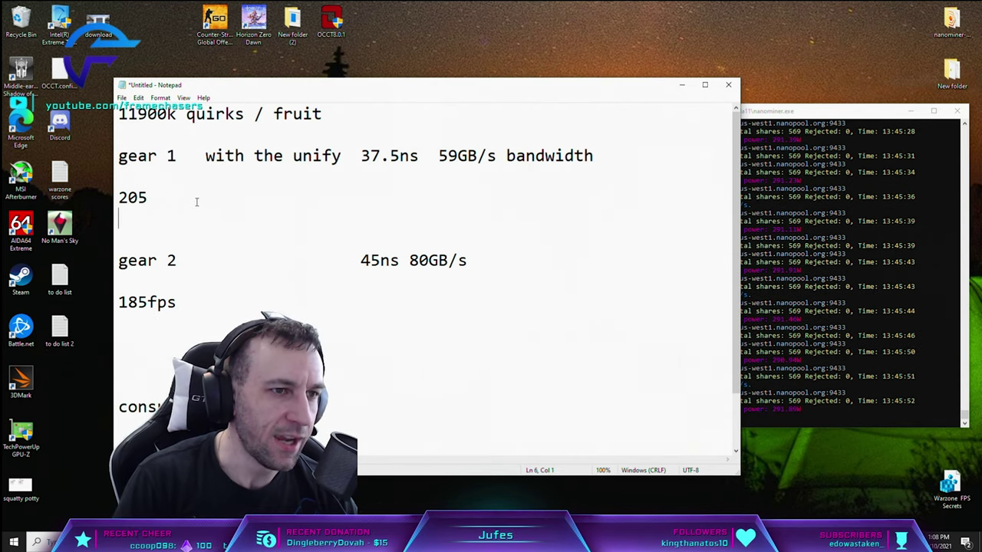
pyautogui.click(232, 300)
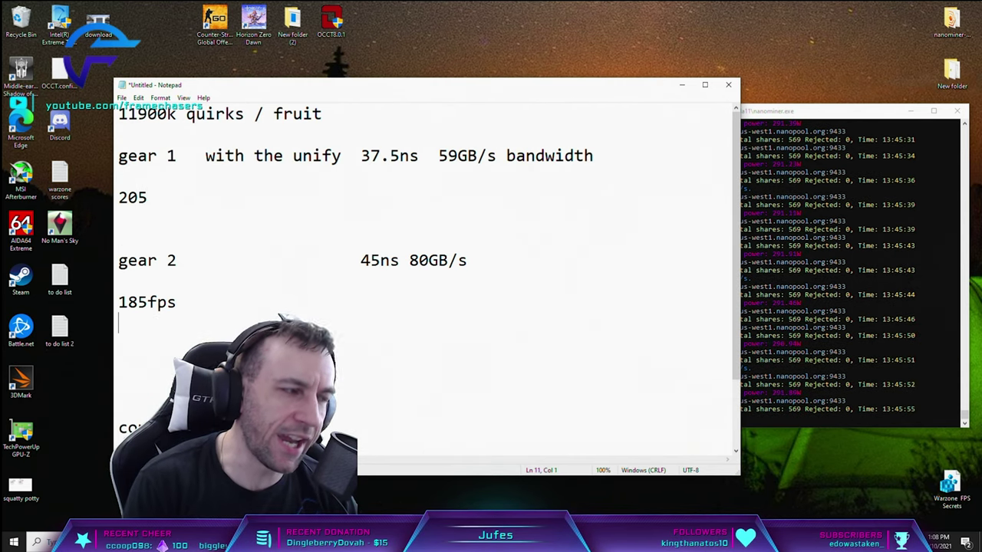
pyautogui.write('660fps')
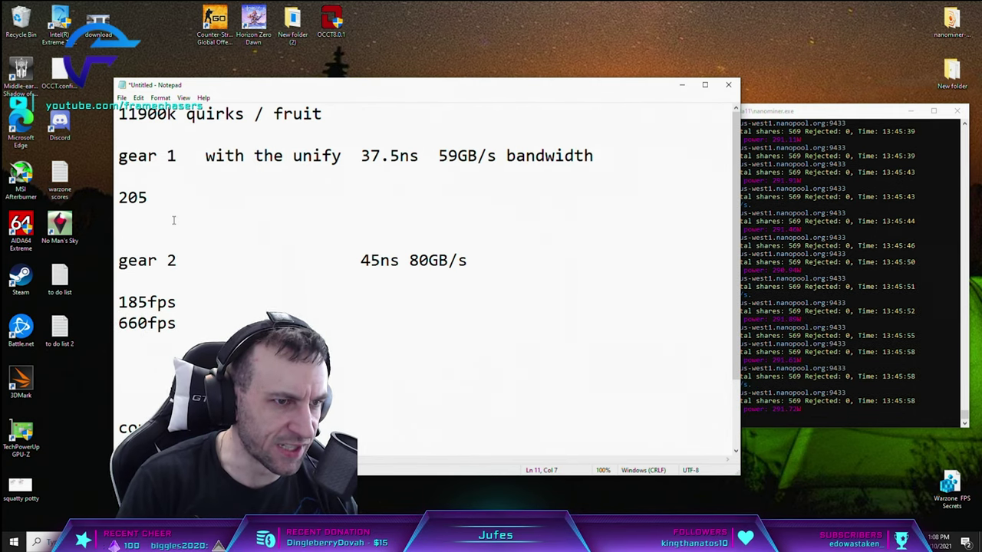
pyautogui.click(177, 213)
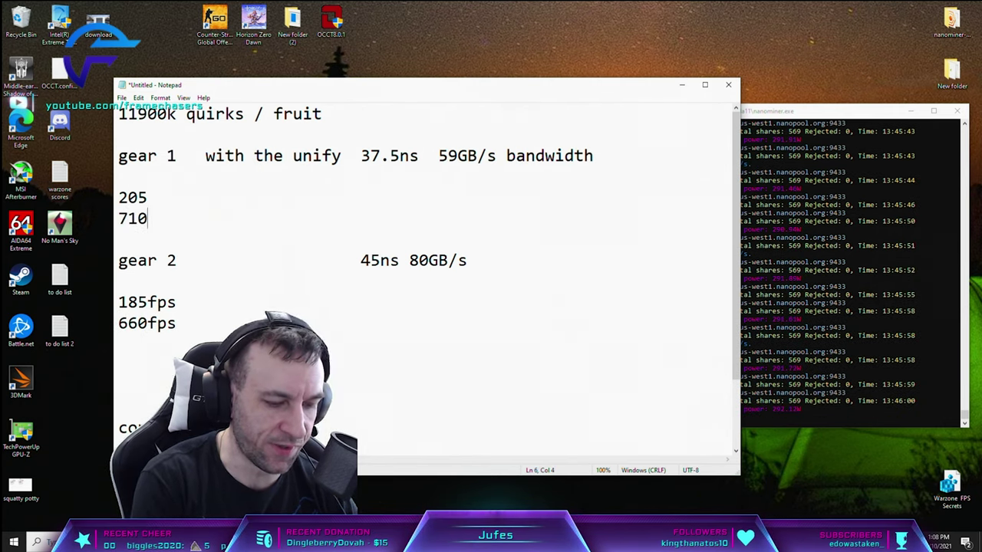
# Complete the second gear 1 frame rate as "710fps" and compare it with the matching gear 2 figure
pyautogui.moveTo(210, 311); pyautogui.dragTo(195, 274)
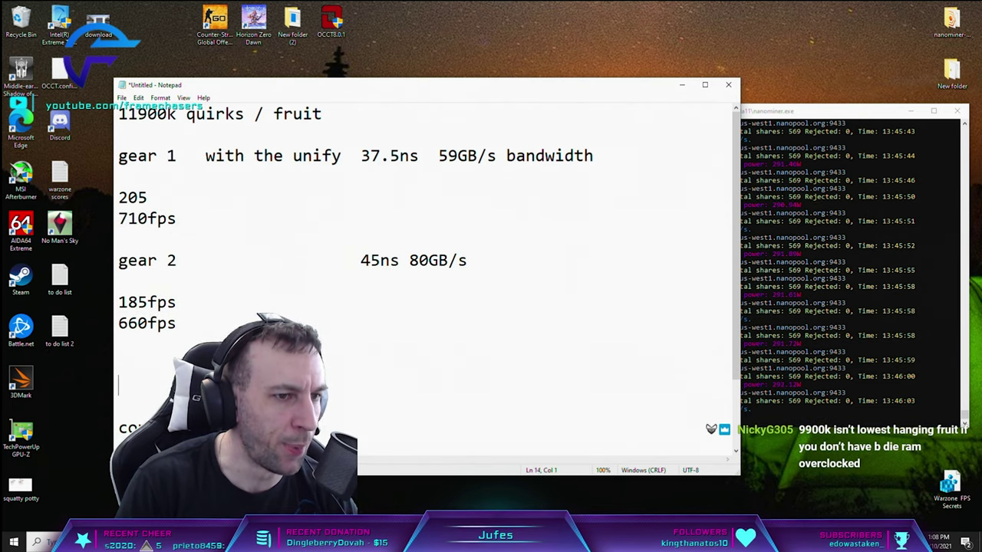
pyautogui.moveTo(178, 218); pyautogui.dragTo(116, 218)
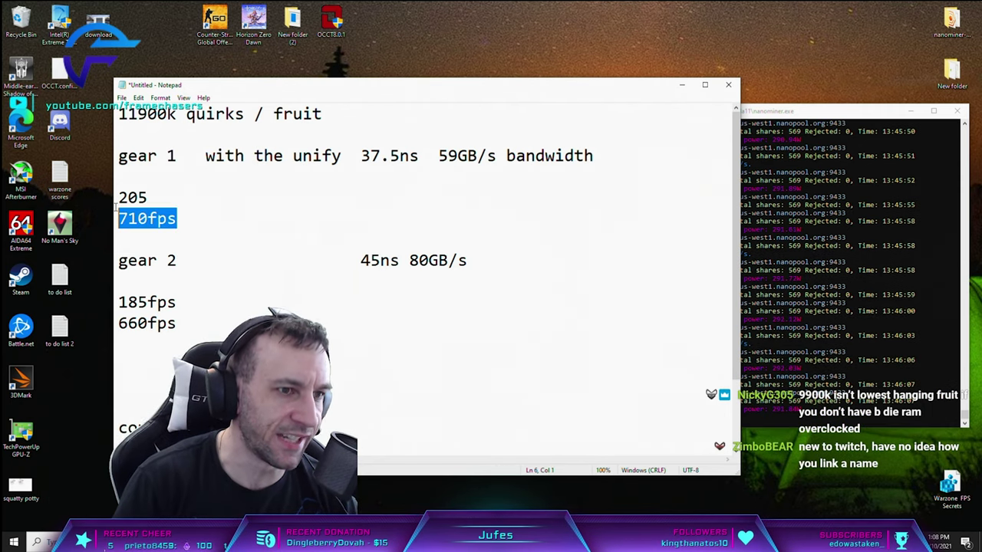
pyautogui.moveTo(119, 323); pyautogui.dragTo(180, 323)
pyautogui.click(230, 324)
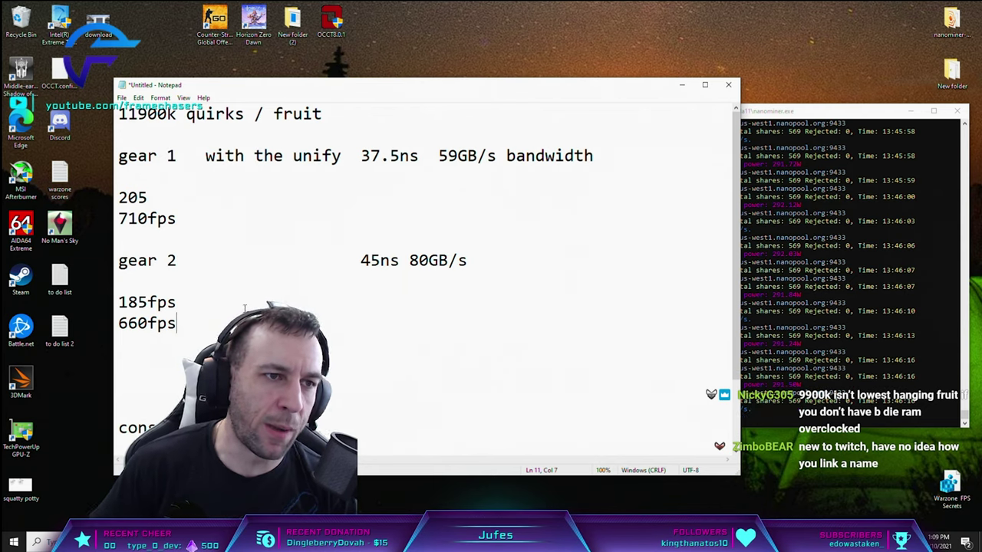
# Compare the latency and bandwidth figures on the gear 1 line with those on the gear 2 line
pyautogui.moveTo(119, 156); pyautogui.dragTo(594, 158)
pyautogui.click(225, 245)
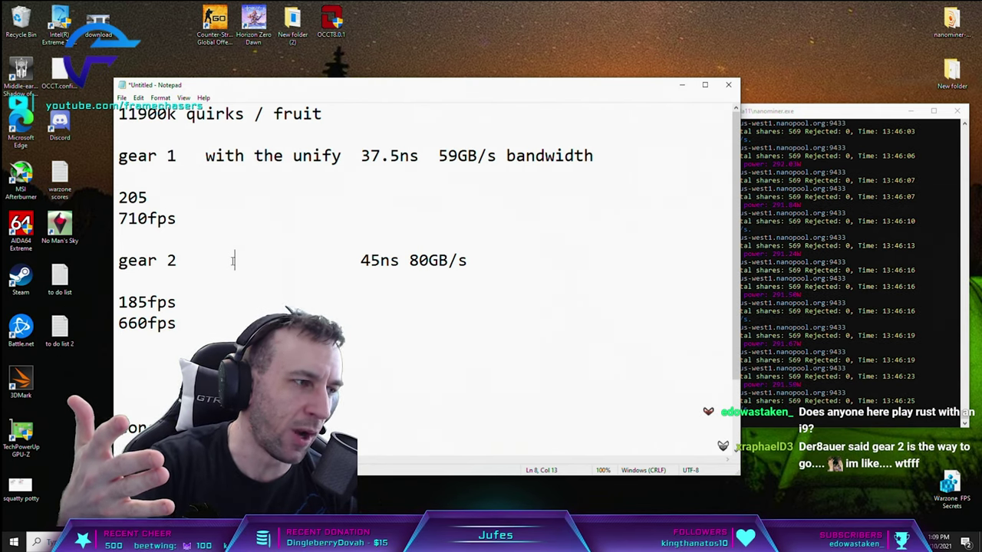
pyautogui.moveTo(232, 261); pyautogui.dragTo(120, 218)
pyautogui.moveTo(137, 156); pyautogui.dragTo(176, 156)
pyautogui.moveTo(273, 261); pyautogui.dragTo(283, 261)
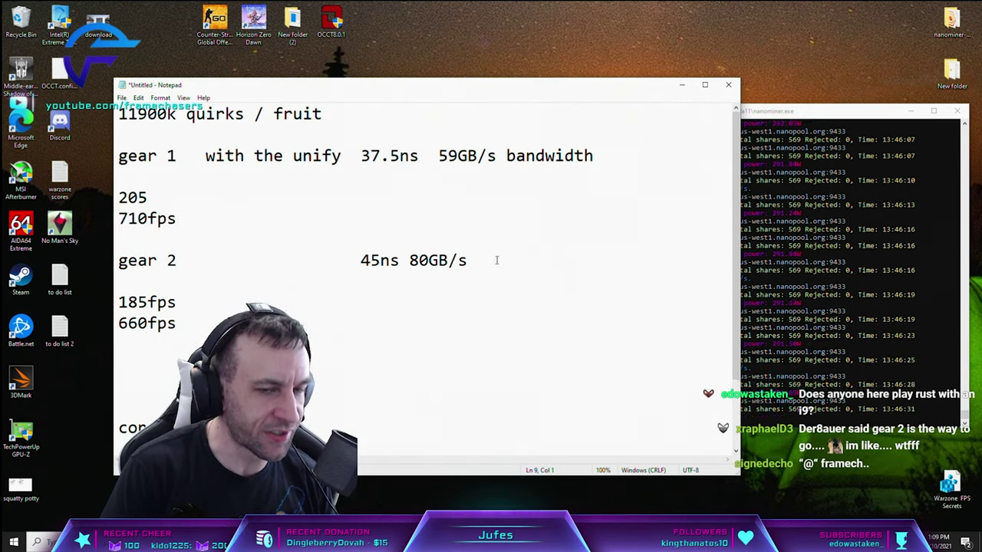
pyautogui.moveTo(495, 258); pyautogui.dragTo(312, 258)
pyautogui.moveTo(593, 156); pyautogui.dragTo(332, 157)
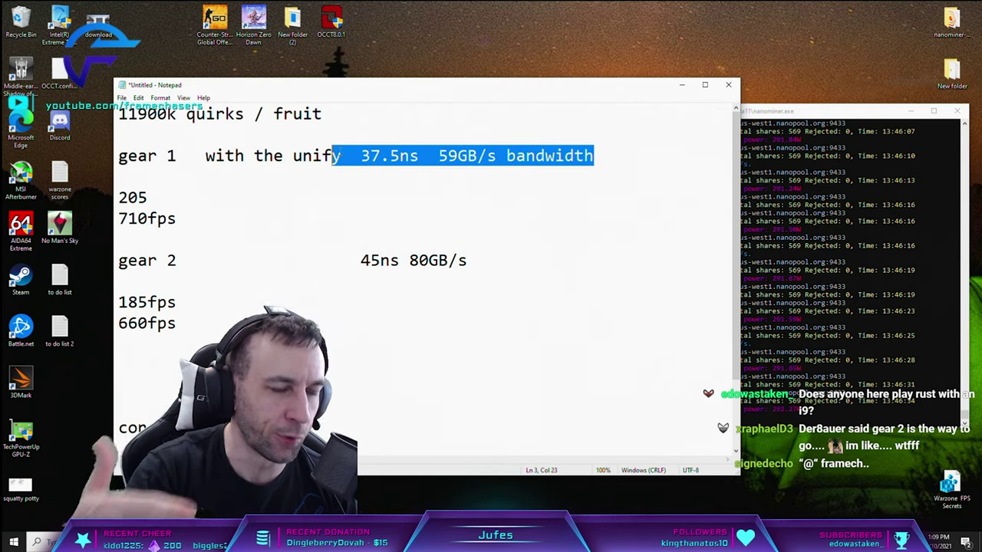
pyautogui.click(328, 207)
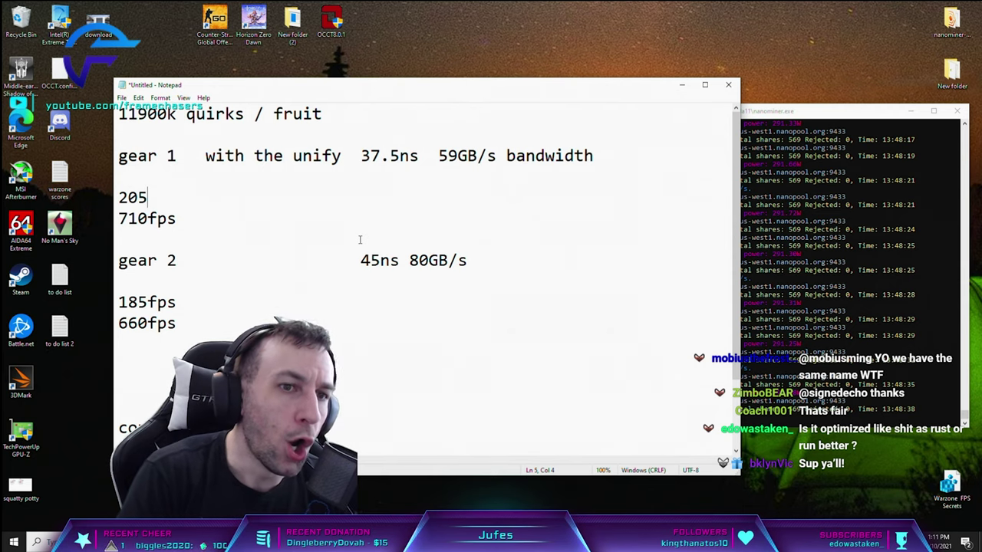
pyautogui.press('Down')
pyautogui.press('Down')
pyautogui.press('End')
pyautogui.hotkey('shift', 'Home')
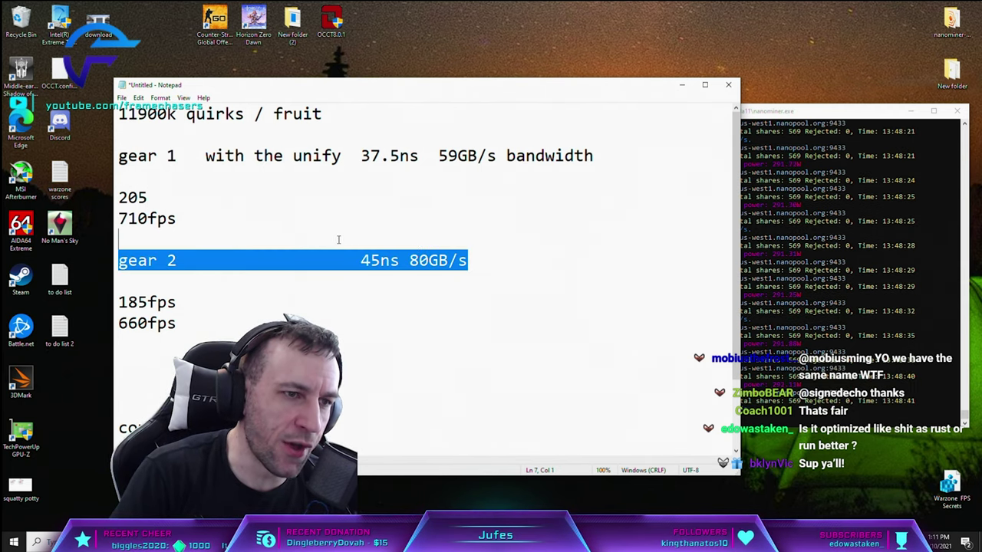
pyautogui.hotkey('shift', 'Up')
pyautogui.hotkey('shift', 'Up')
pyautogui.hotkey('shift', 'Up')
pyautogui.hotkey('shift', 'Up')
pyautogui.hotkey('shift', 'Up')
pyautogui.hotkey('shift', 'Up')
pyautogui.hotkey('shift', 'Down')
pyautogui.hotkey('shift', 'Down')
pyautogui.hotkey('shift', 'Down')
pyautogui.hotkey('shift', 'Down')
pyautogui.hotkey('shift', 'Down')
pyautogui.hotkey('shift', 'Down')
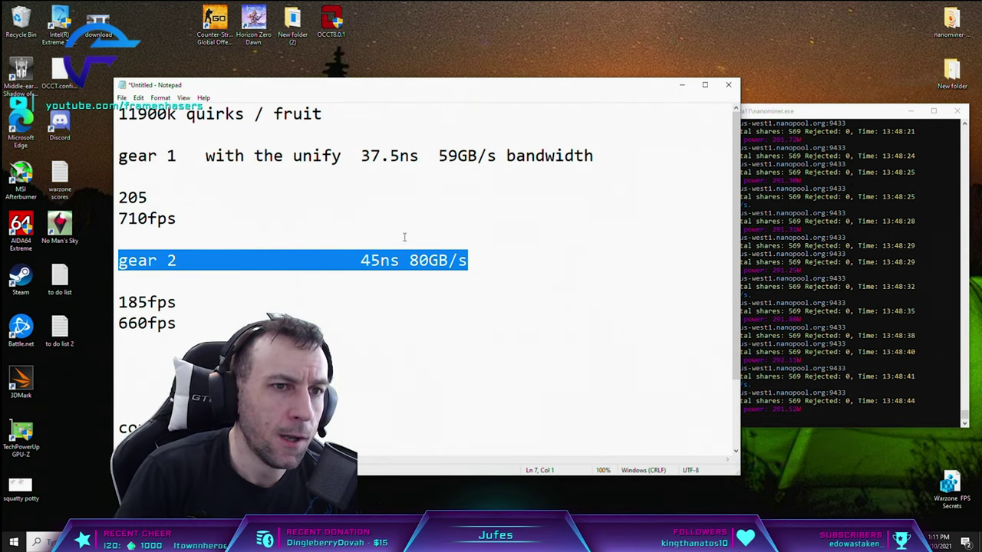
pyautogui.click(400, 236)
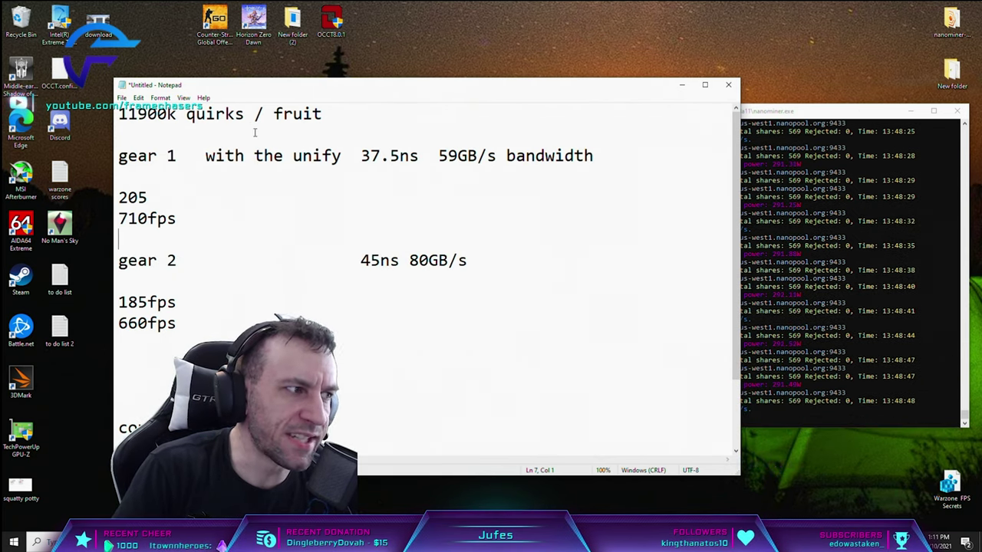
pyautogui.moveTo(177, 114); pyautogui.dragTo(90, 111)
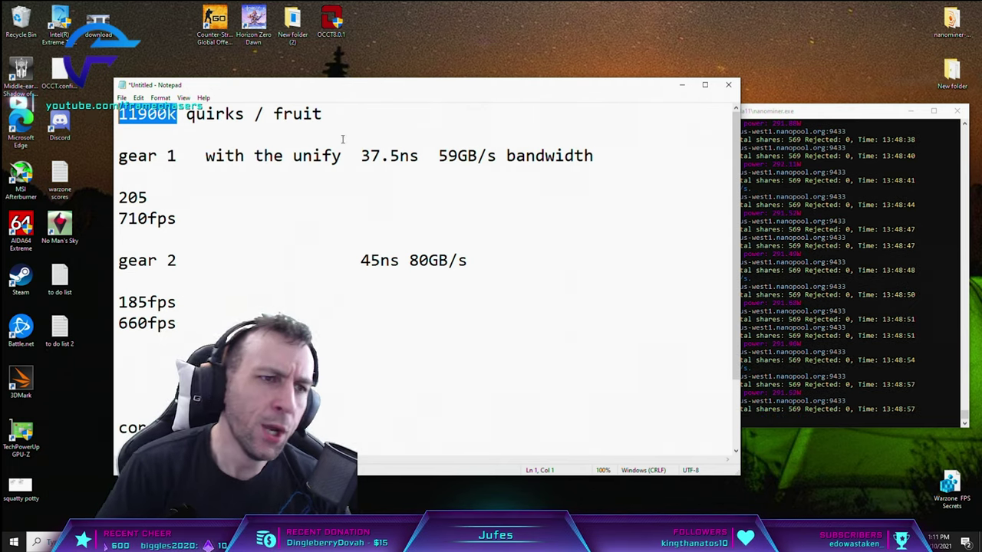
pyautogui.click(198, 217)
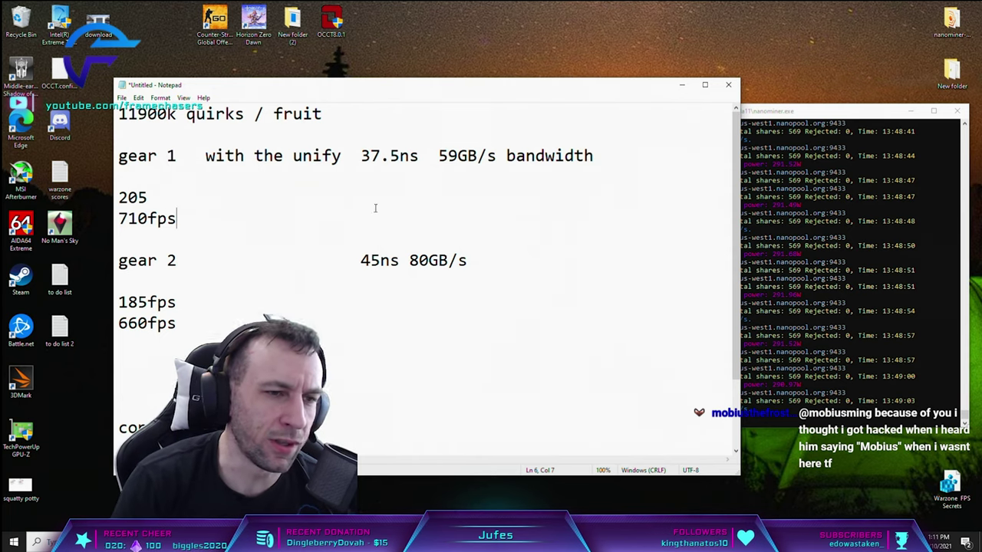
# Delete the gear 2 line and both gears' frame rates, keeping only the gear 1 line above "consult stories"
pyautogui.moveTo(352, 338); pyautogui.dragTo(138, 219)
pyautogui.moveTo(351, 339); pyautogui.dragTo(179, 219)
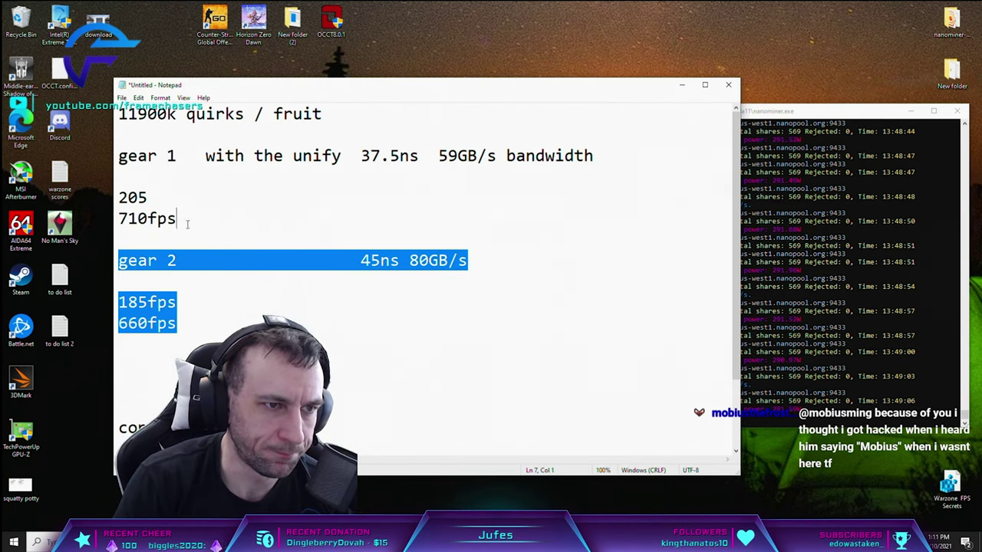
pyautogui.press('BackSpace')
pyautogui.press('BackSpace')
pyautogui.press('BackSpace')
pyautogui.press('BackSpace')
pyautogui.press('BackSpace')
pyautogui.press('BackSpace')
pyautogui.press('BackSpace')
pyautogui.press('BackSpace')
pyautogui.press('BackSpace')
pyautogui.press('BackSpace')
pyautogui.press('BackSpace')
pyautogui.press('BackSpace')
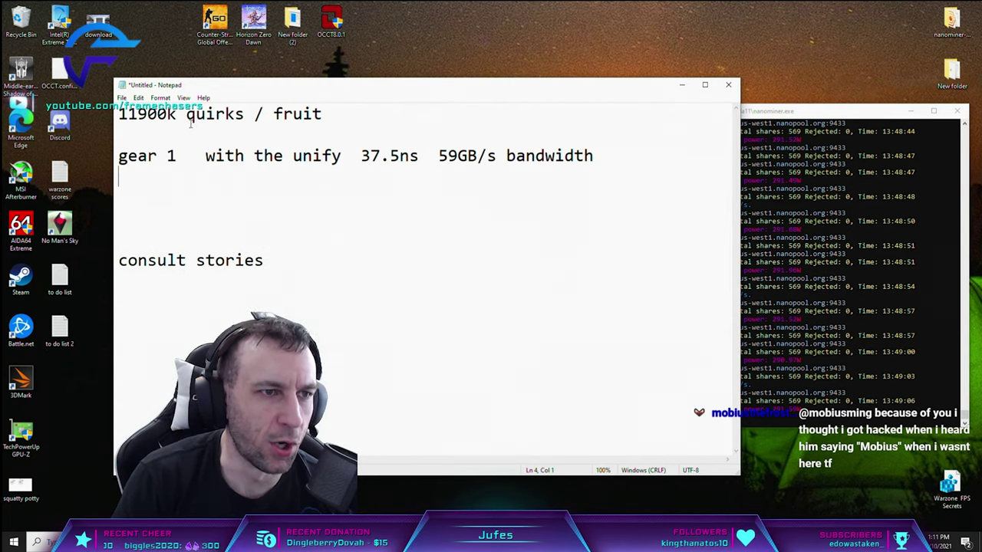
# Add the line "10900k 37ns" two lines below the gear 1 line
pyautogui.moveTo(177, 156); pyautogui.dragTo(105, 158)
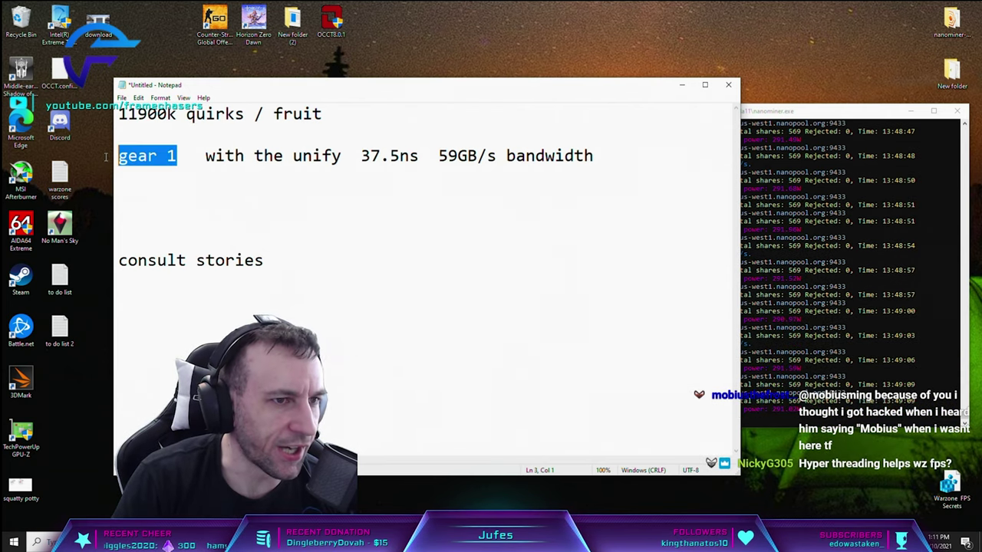
pyautogui.moveTo(360, 156); pyautogui.dragTo(419, 157)
pyautogui.click(631, 159)
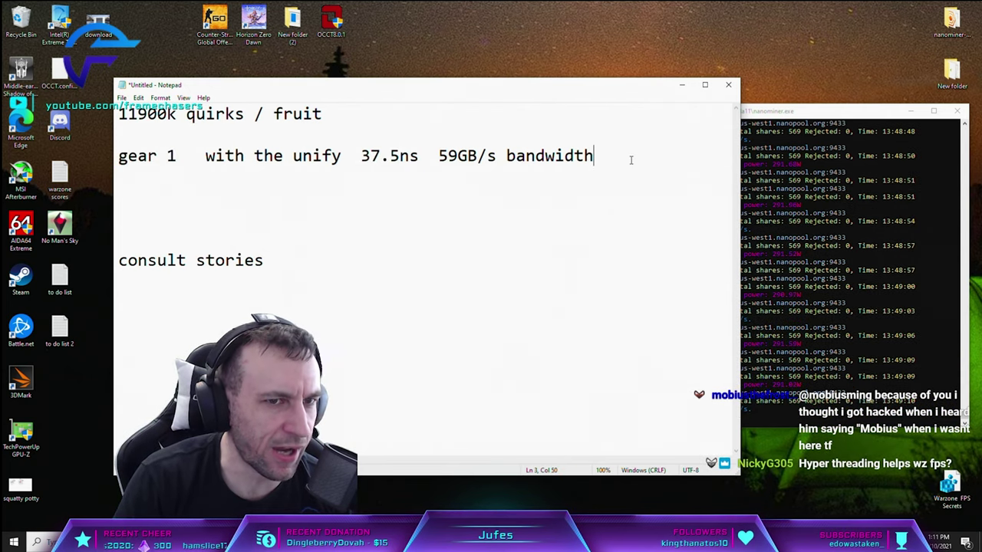
pyautogui.press('Return')
pyautogui.press('Return')
pyautogui.write('10')
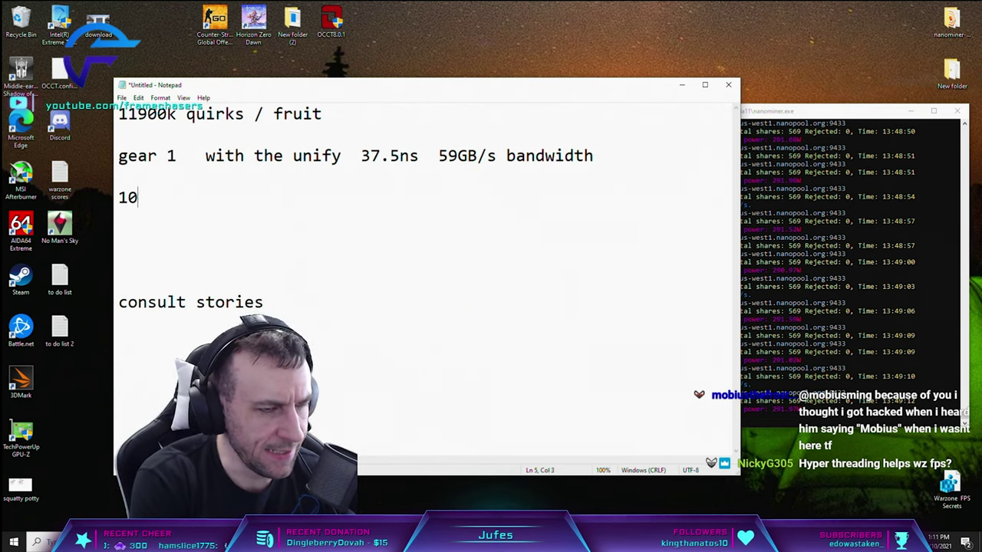
pyautogui.write('900k')
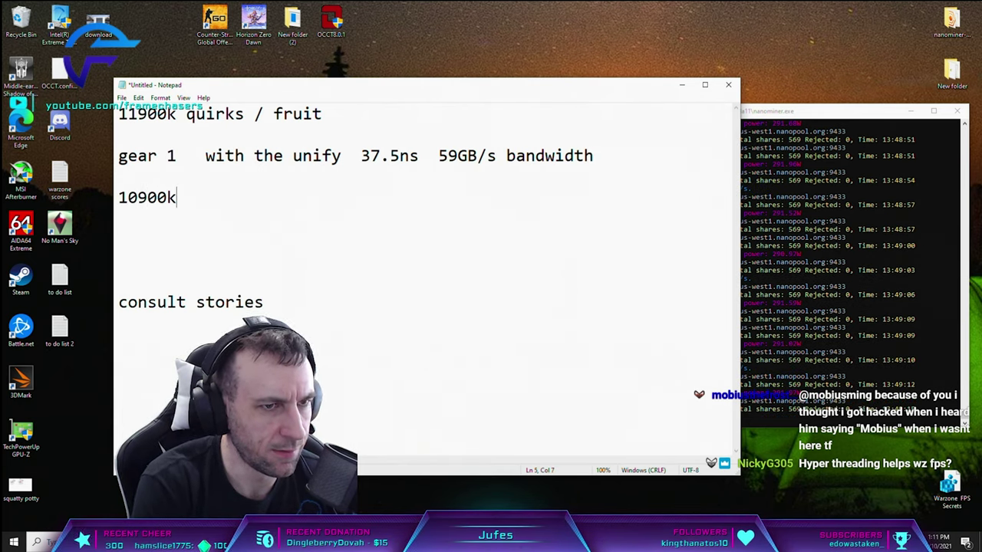
pyautogui.write('  37ns')
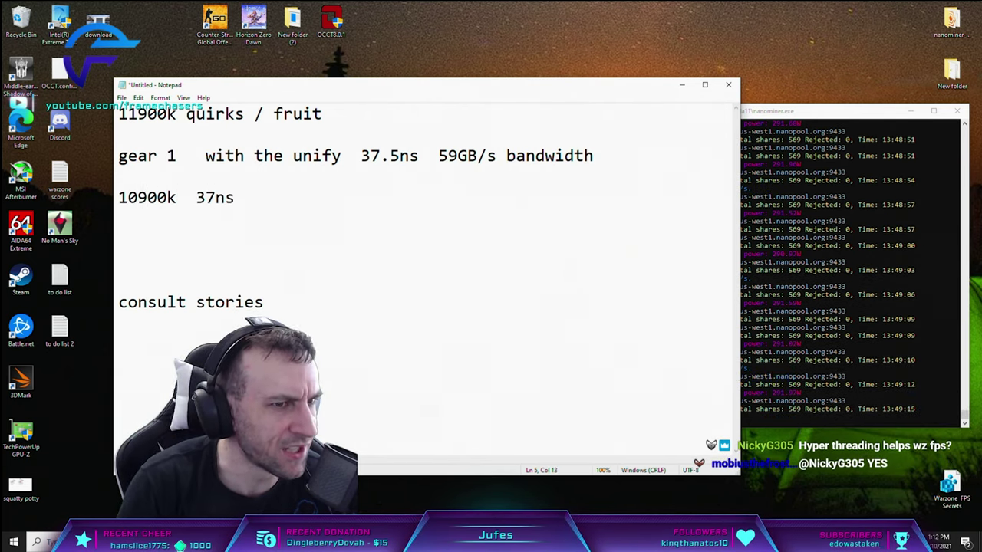
pyautogui.moveTo(286, 221); pyautogui.dragTo(111, 202)
pyautogui.click(120, 208)
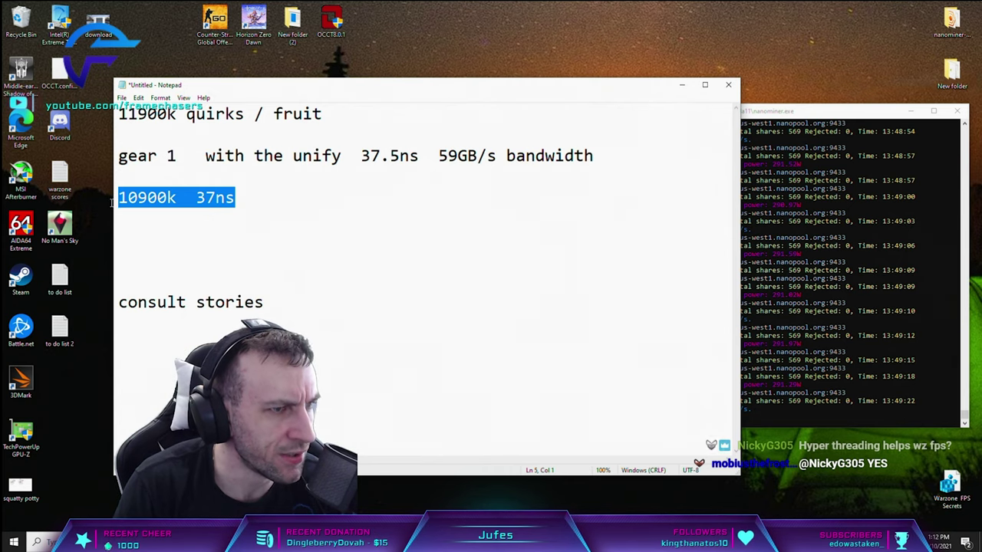
pyautogui.moveTo(177, 113); pyautogui.dragTo(115, 114)
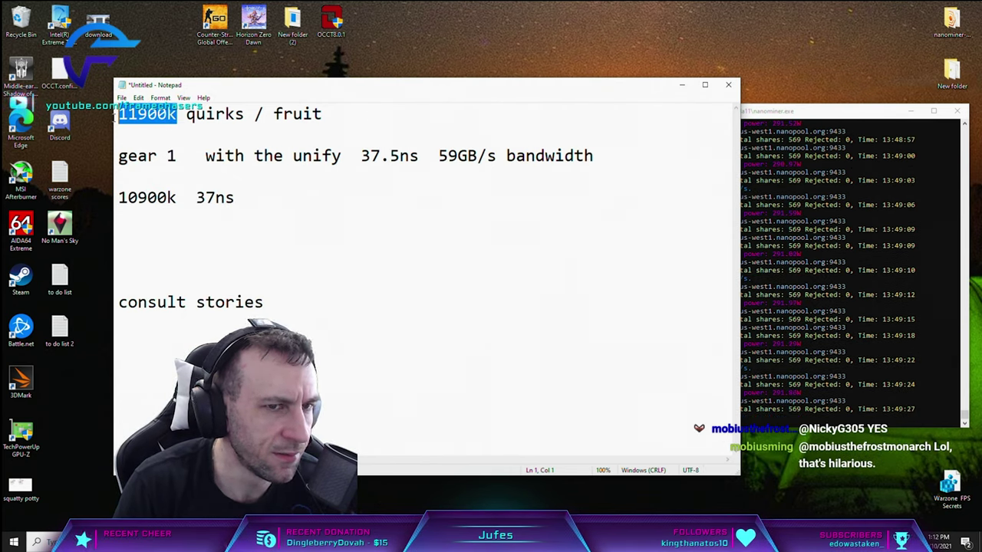
pyautogui.click(299, 193)
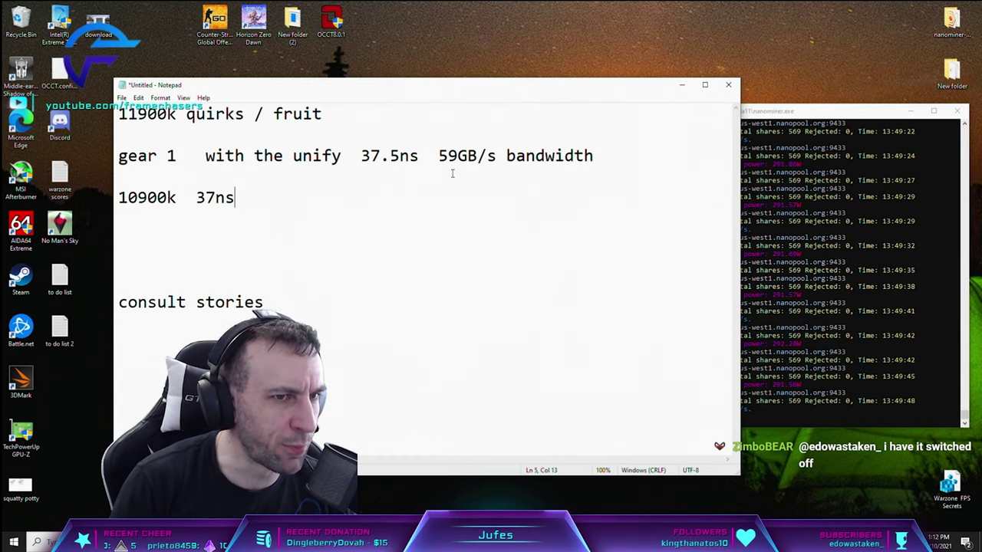
# Insert two more blank lines between the "11900k quirks / fruit" heading and the gear 1 line
pyautogui.moveTo(337, 113); pyautogui.dragTo(119, 114)
pyautogui.click(361, 115)
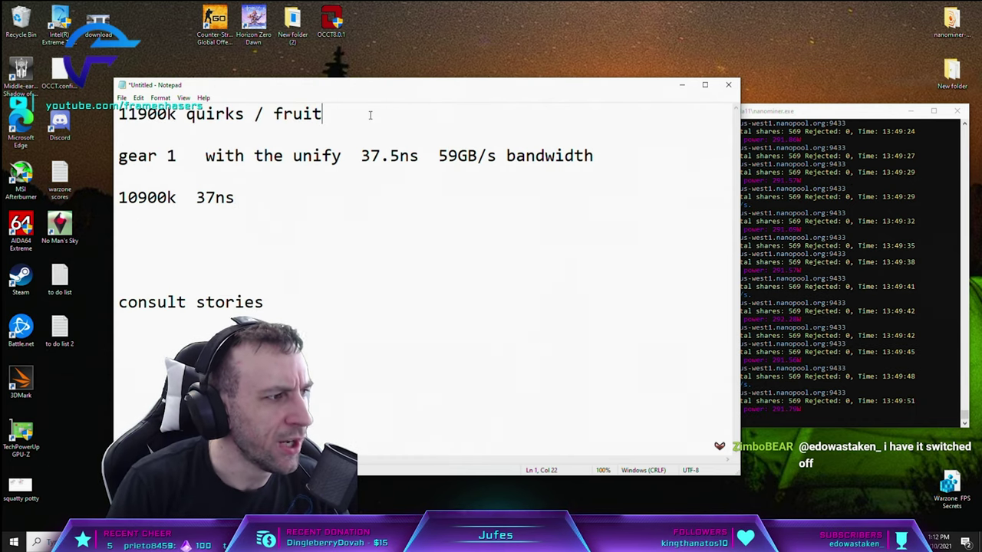
pyautogui.press('Return')
pyautogui.press('Return')
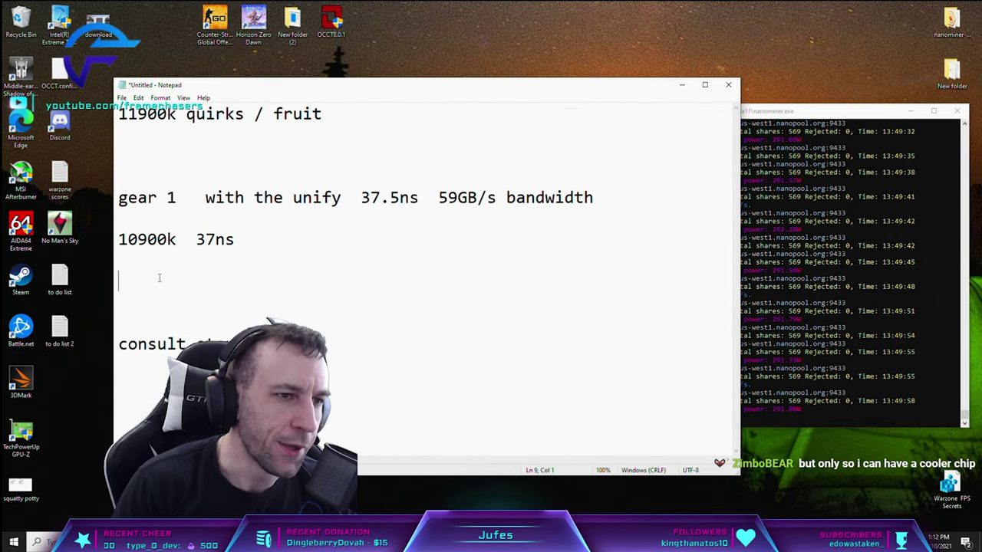
# Add "5.1" two lines below the 10900k line and "4.7" two lines below the 11900k heading
pyautogui.click(199, 272)
pyautogui.write('5.1')
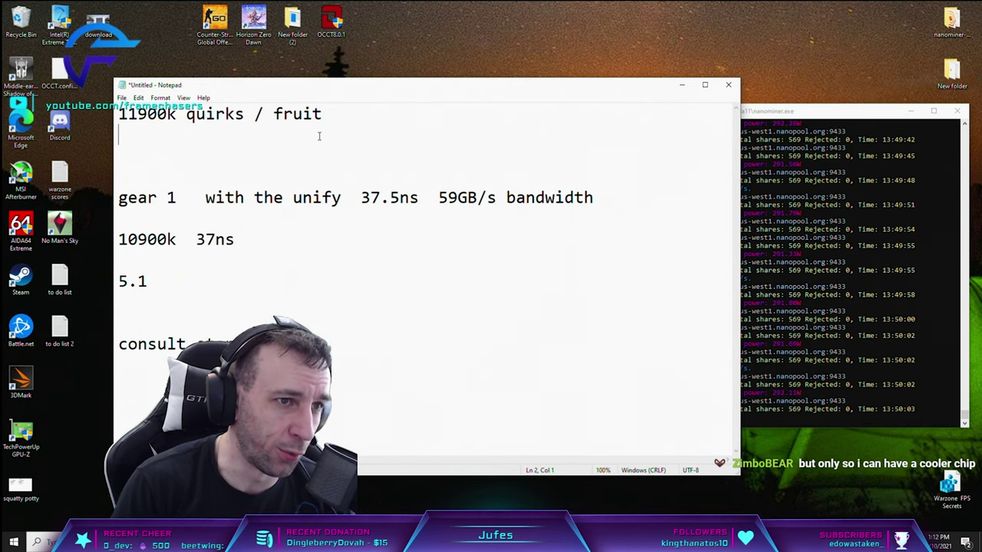
pyautogui.click(173, 153)
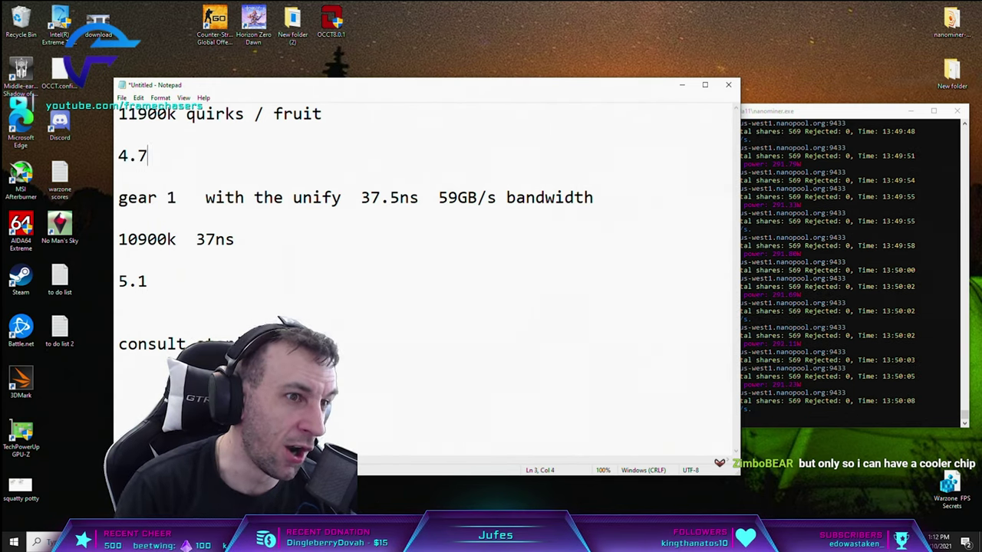
pyautogui.hotkey('shift', 'Home')
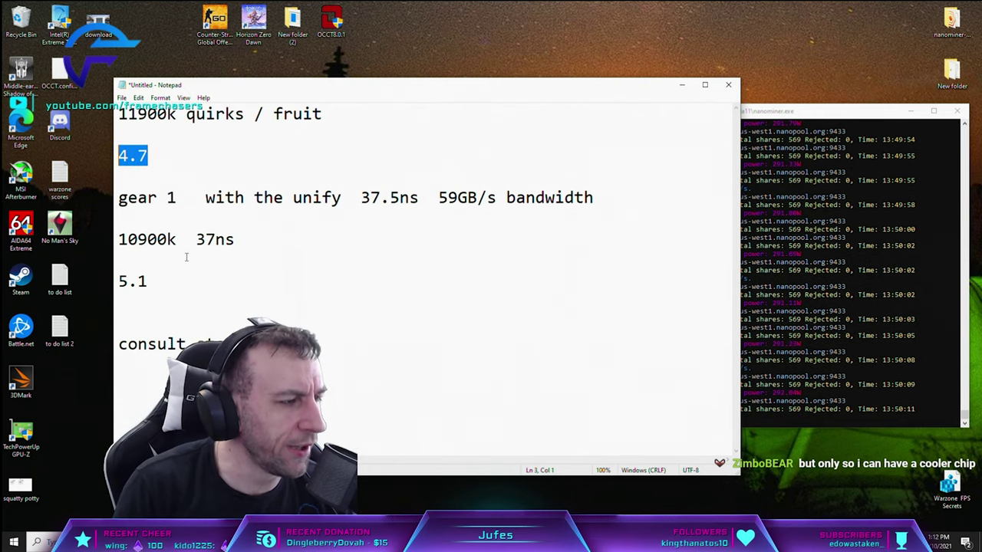
pyautogui.click(155, 285)
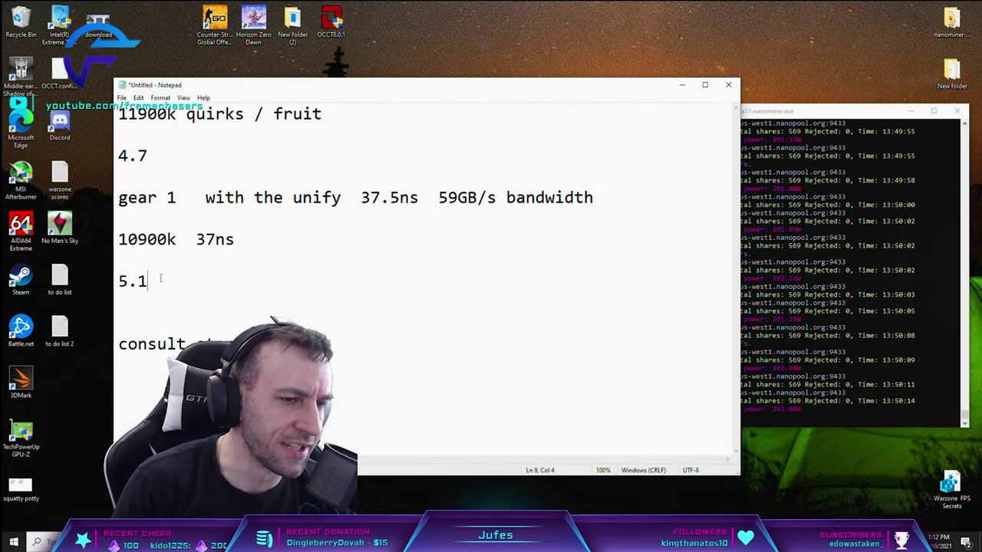
pyautogui.moveTo(177, 240); pyautogui.dragTo(114, 238)
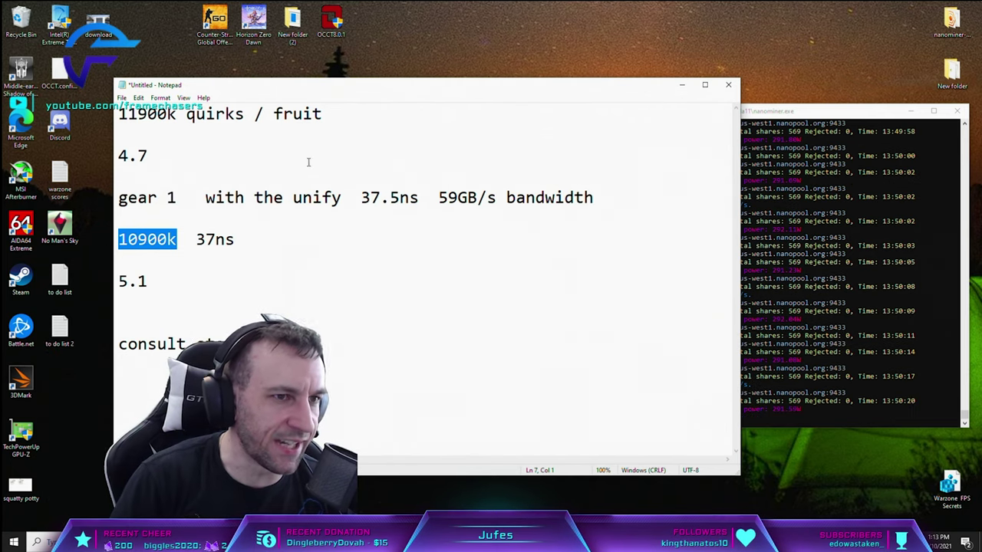
pyautogui.moveTo(322, 113); pyautogui.dragTo(118, 114)
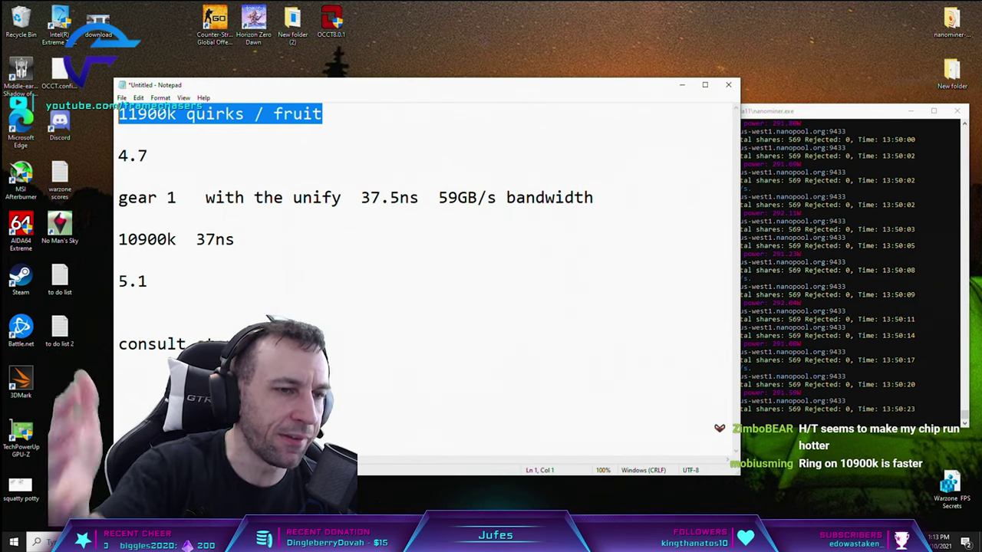
# Append "20 cache" to the end of the 10900k line after 37ns
pyautogui.click(204, 239)
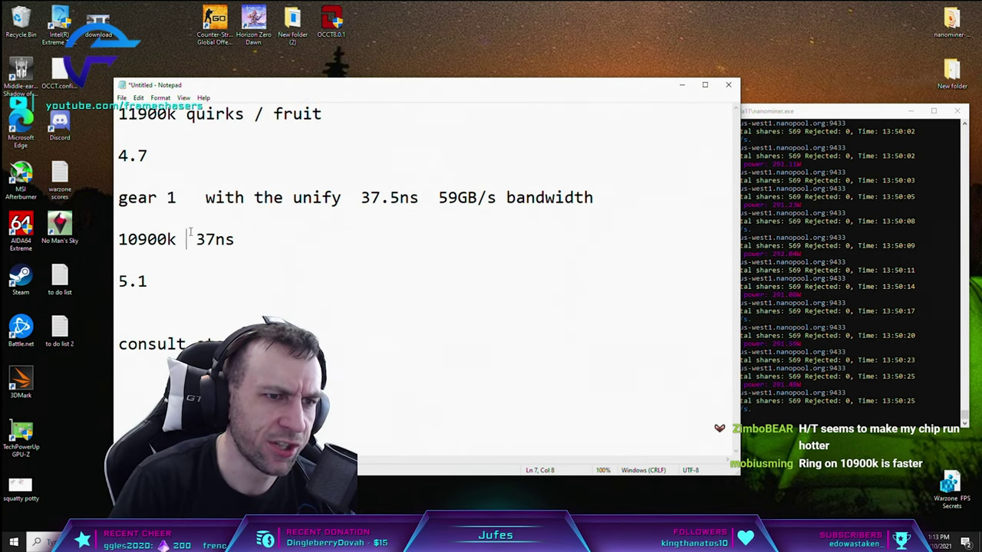
pyautogui.write('20 m')
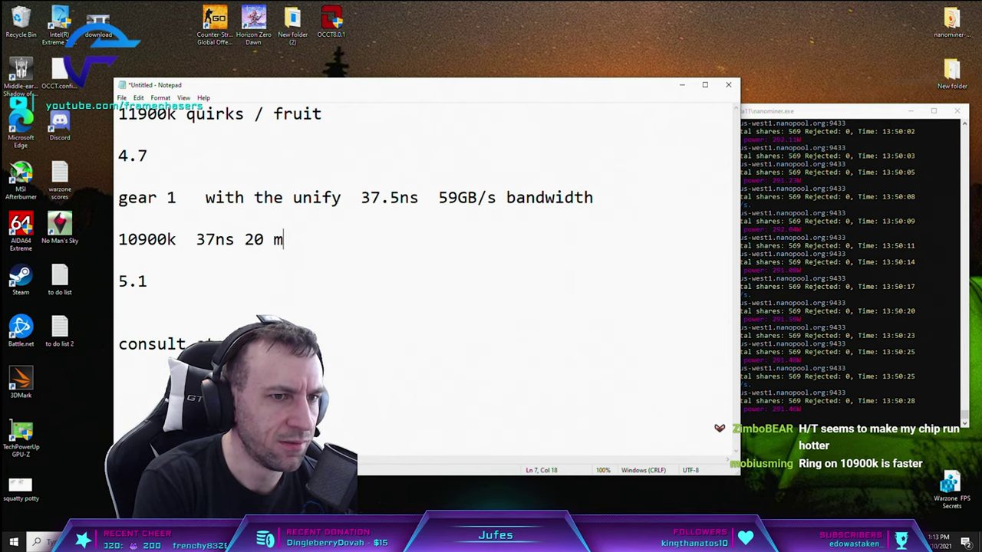
pyautogui.press('BackSpace')
pyautogui.write('cache')
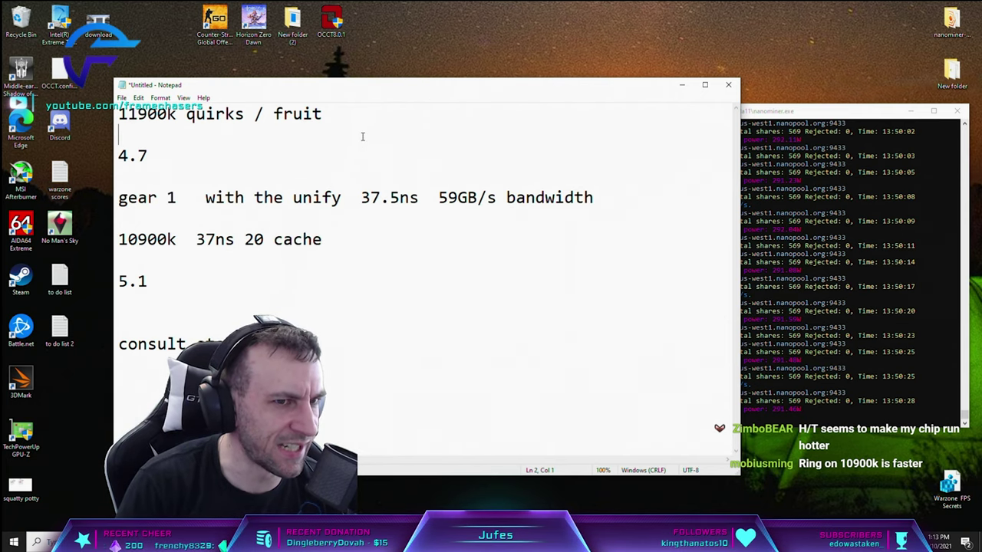
# Remove the blank line under the 11900k heading and append "16 cache" to the heading
pyautogui.press('BackSpace')
pyautogui.write('16 cache')
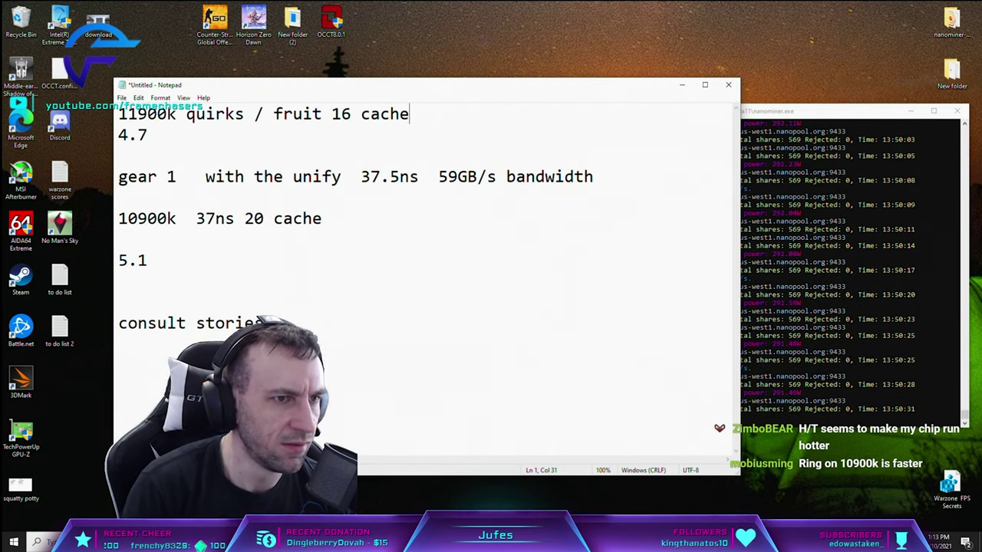
pyautogui.hotkey('shift', 'Down')
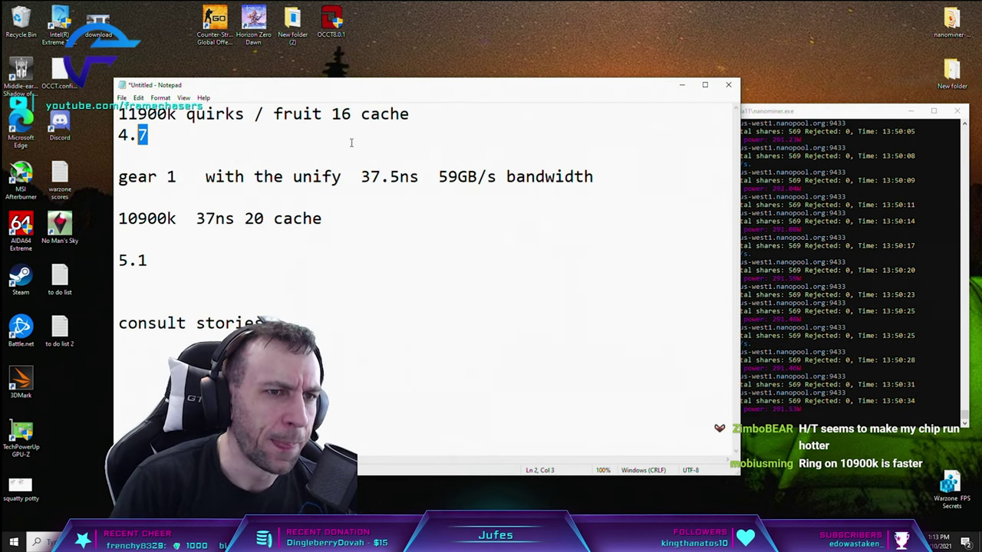
# Add the line "what GPU should you buy" above "consult stories", keeping blank lines around it, and highlight it
pyautogui.moveTo(368, 142); pyautogui.dragTo(124, 115)
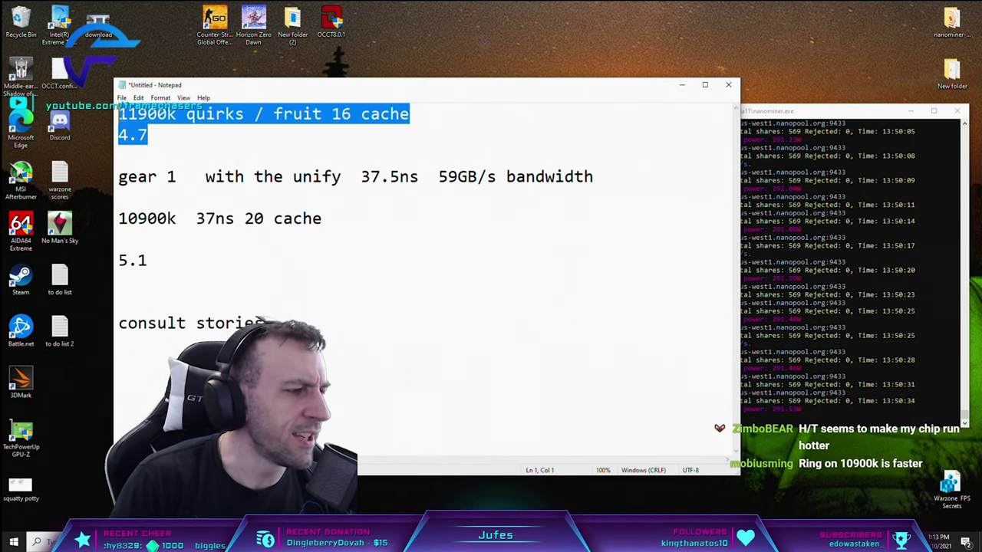
pyautogui.click(213, 138)
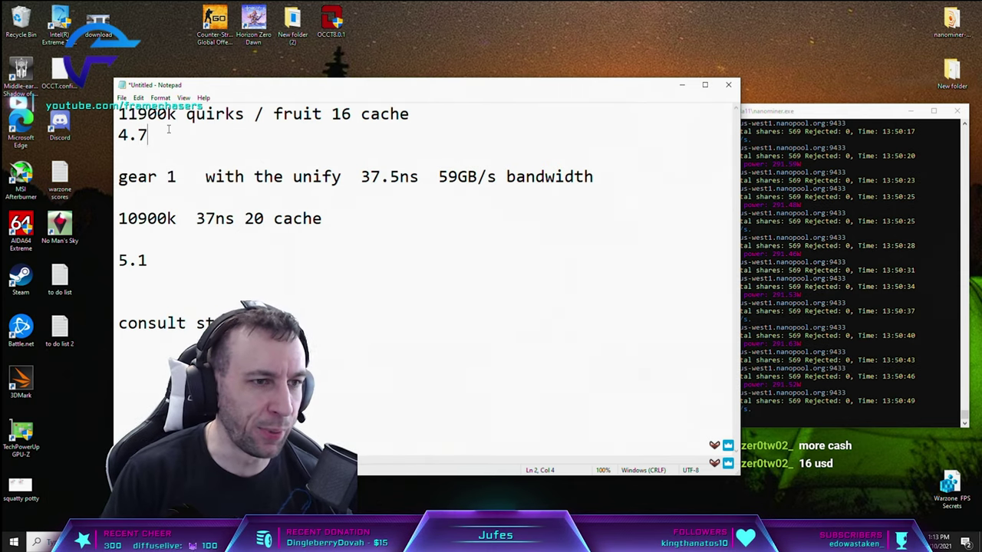
pyautogui.press('Return')
pyautogui.press('Return')
pyautogui.press('Return')
pyautogui.write('what GPU should you buy')
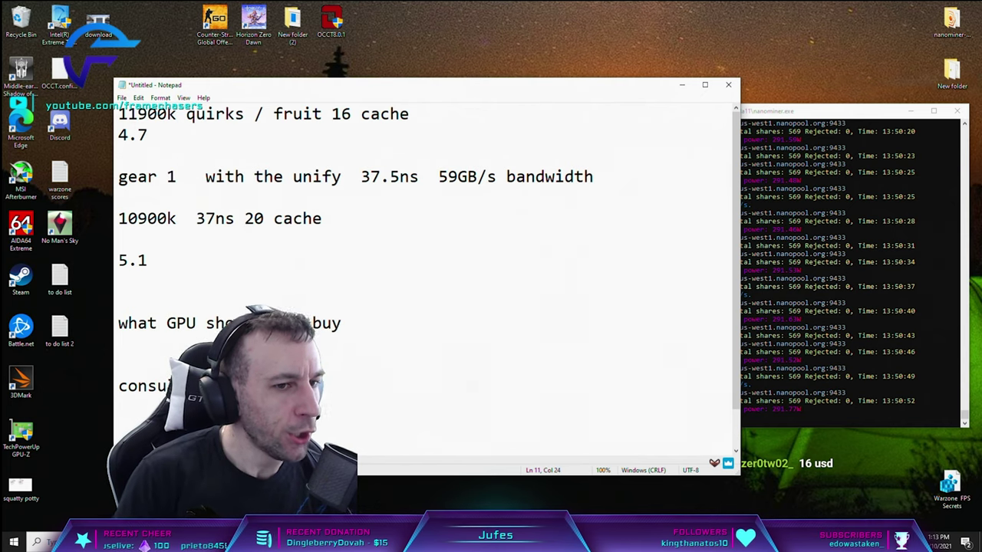
pyautogui.moveTo(342, 323); pyautogui.dragTo(115, 323)
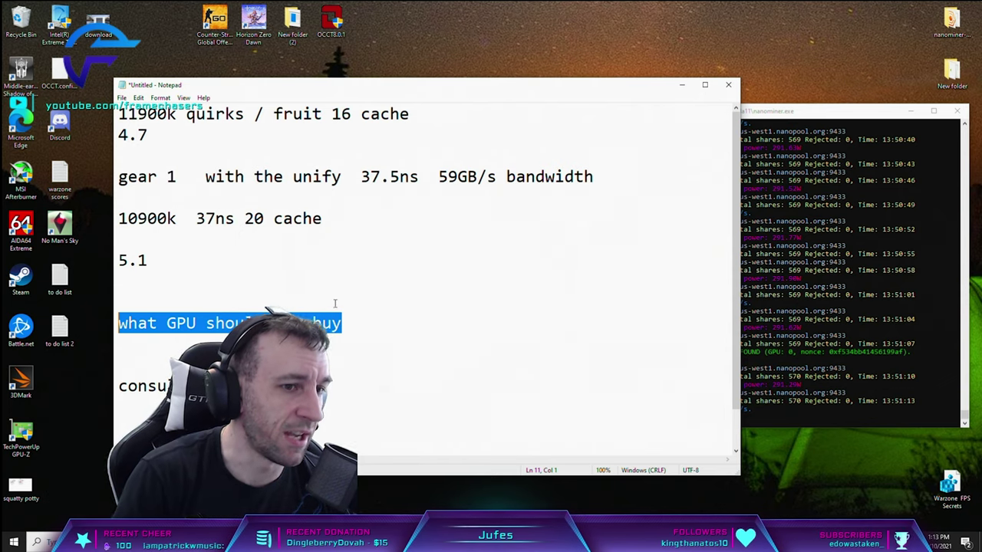
# Write "budget" three lines below the GPU question, with blank lines separating it from "consult stories"
pyautogui.click(401, 322)
pyautogui.press('Down')
pyautogui.press('Down')
pyautogui.press('Down')
pyautogui.press('End')
pyautogui.hotkey('shift', 'Home')
pyautogui.press('BackSpace')
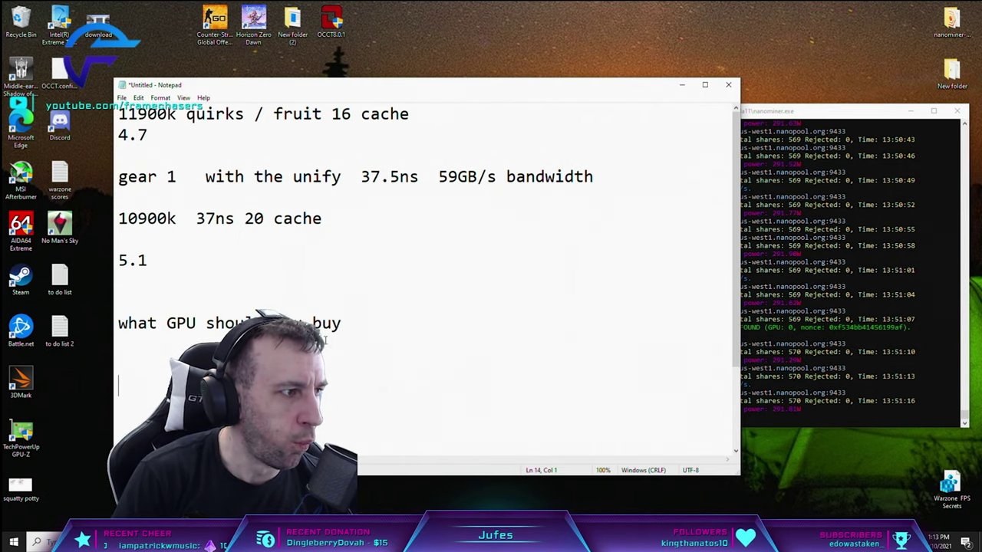
pyautogui.moveTo(306, 86); pyautogui.dragTo(427, 37)
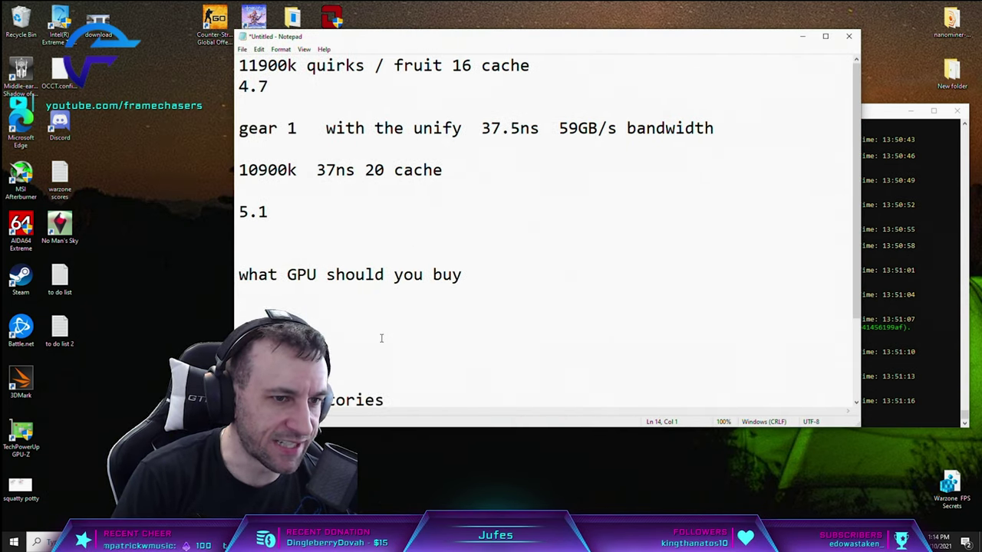
pyautogui.write('budget')
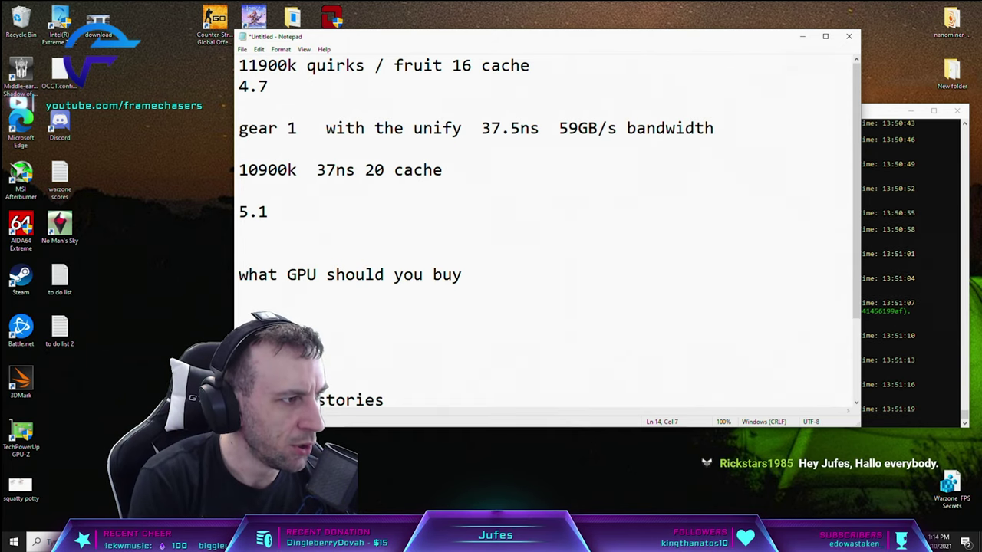
# Delete the word "budget" below the GPU question
pyautogui.press('BackSpace')
pyautogui.press('BackSpace')
pyautogui.press('BackSpace')
pyautogui.press('BackSpace')
pyautogui.press('BackSpace')
pyautogui.press('BackSpace')
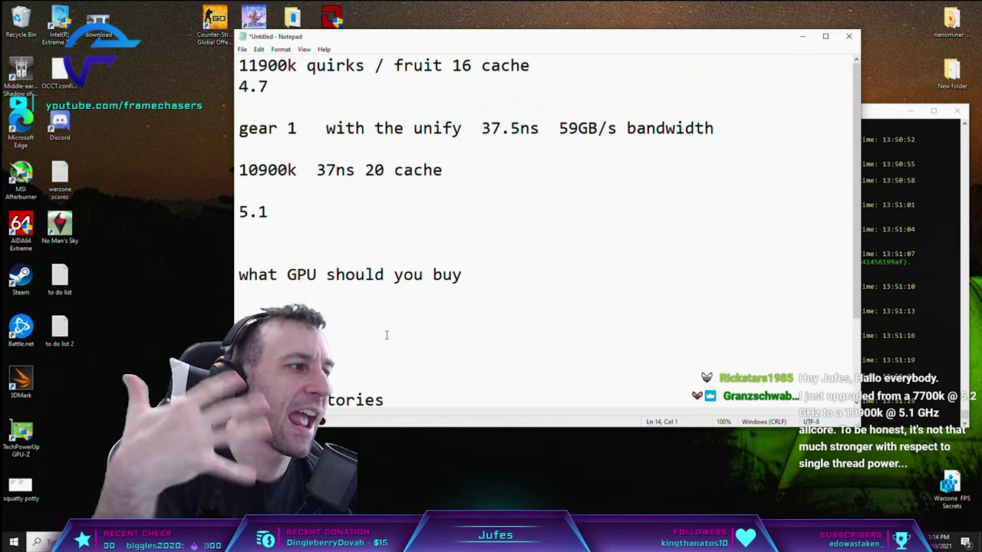
# Undo the recent edits back through the added "what GPU should you buy" line and its blank lines
pyautogui.hotkey('ctrl', 'z')
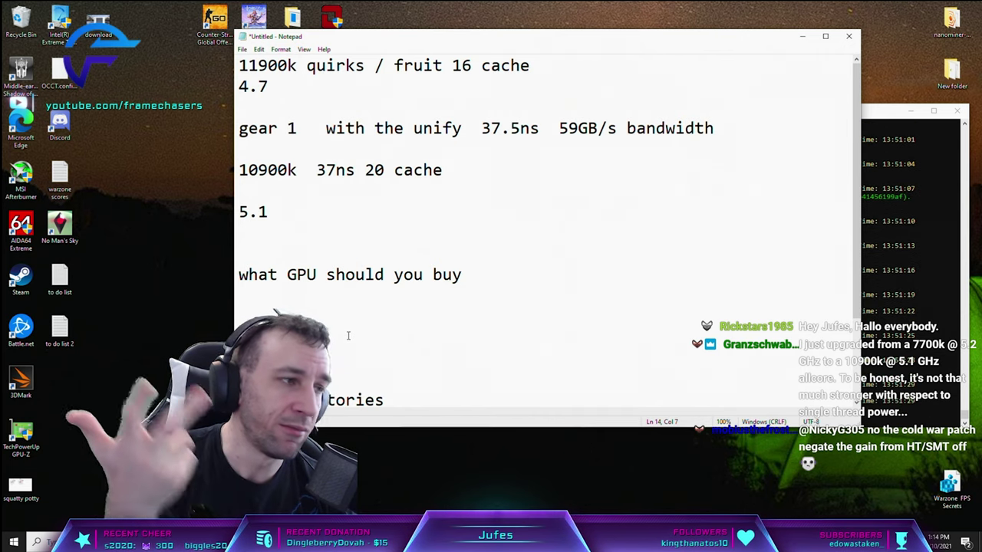
pyautogui.hotkey('ctrl', 'z')
pyautogui.hotkey('ctrl', 'z')
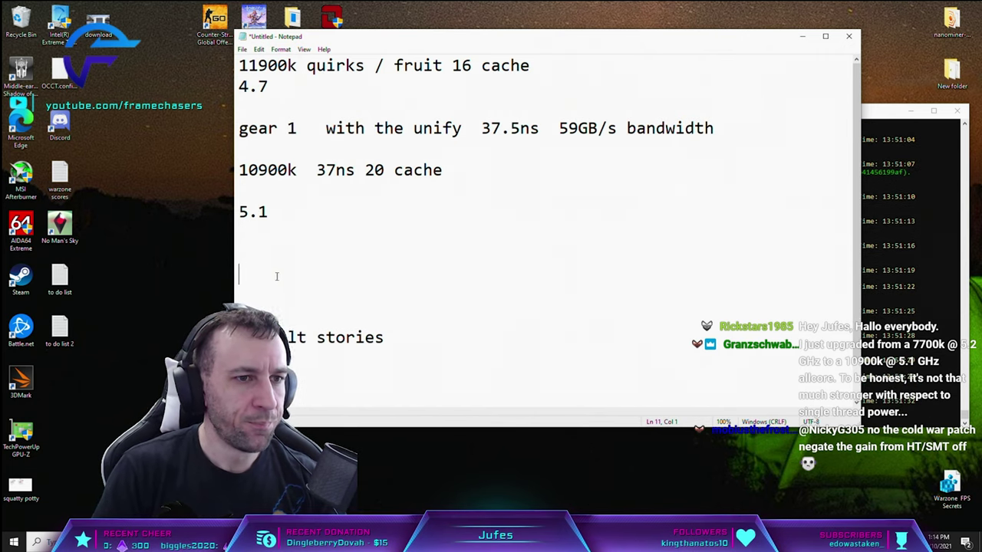
pyautogui.hotkey('ctrl', 'z')
pyautogui.hotkey('ctrl', 'shift', 'Home')
pyautogui.click(296, 87)
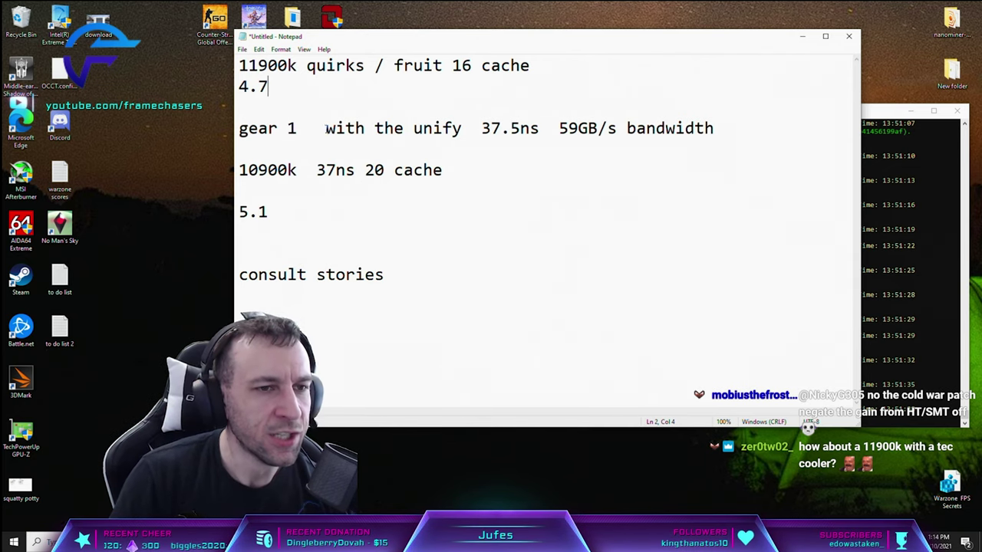
# Delete the "5.1" line and the 10900k line from the notes
pyautogui.moveTo(330, 224); pyautogui.dragTo(231, 197)
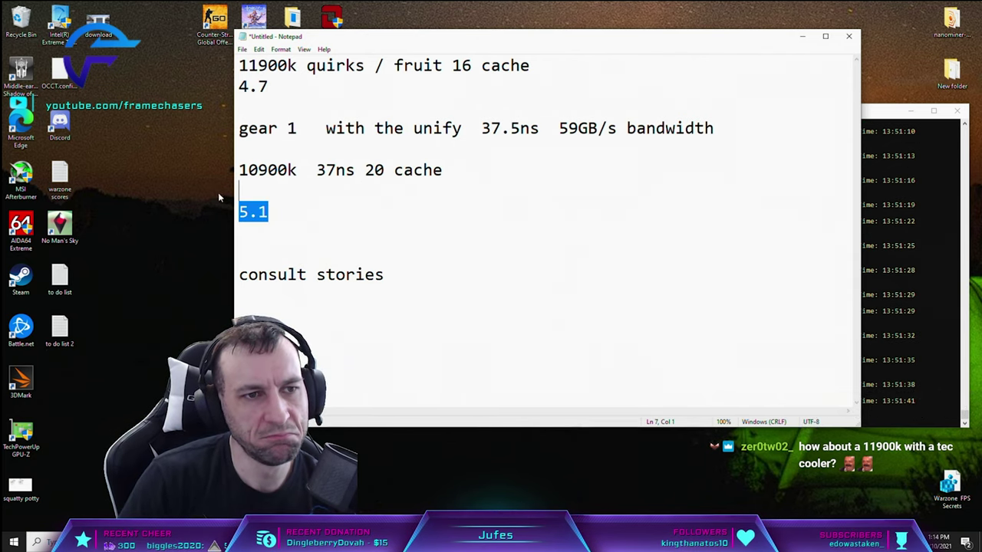
pyautogui.press('BackSpace')
pyautogui.press('BackSpace')
pyautogui.moveTo(443, 170); pyautogui.dragTo(238, 170)
pyautogui.press('BackSpace')
pyautogui.press('BackSpace')
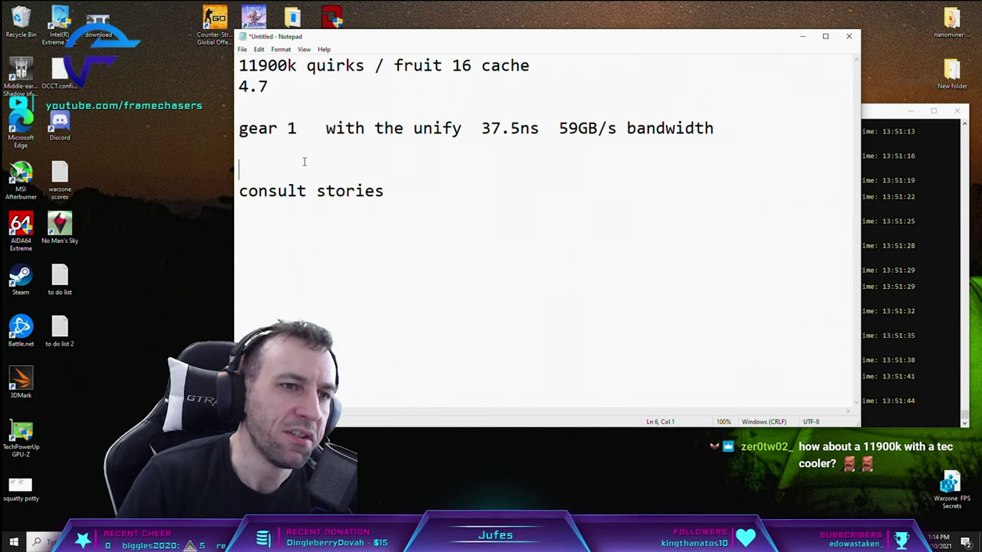
# Insert three blank lines above "consult stories" and highlight the 11900k heading with its 4.7 line
pyautogui.press('Return')
pyautogui.press('Return')
pyautogui.press('Return')
pyautogui.moveTo(307, 87); pyautogui.dragTo(235, 67)
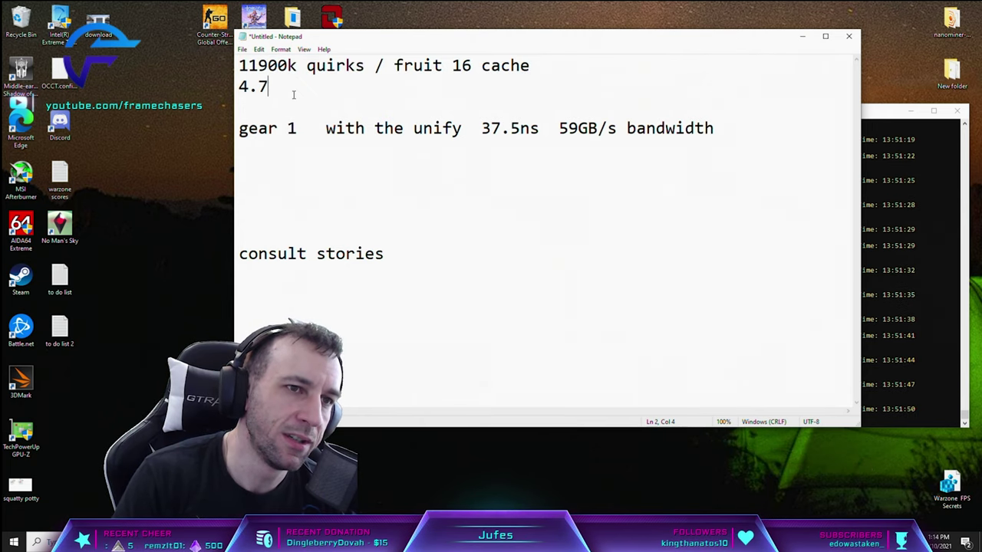
pyautogui.moveTo(293, 93); pyautogui.dragTo(227, 64)
pyautogui.click(335, 156)
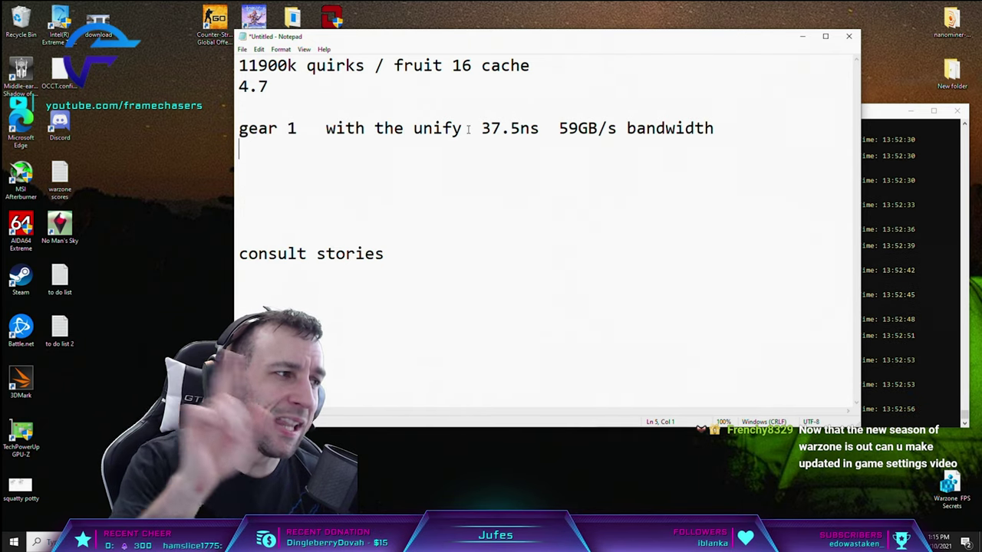
# Add "gear 2" two lines below the gear 1 line
pyautogui.click(729, 132)
pyautogui.press('Return')
pyautogui.press('Return')
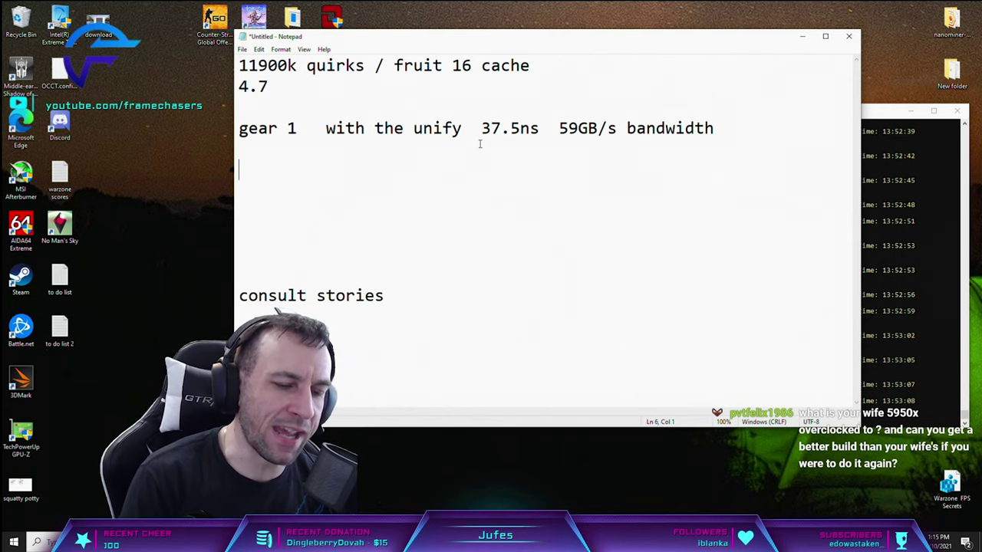
pyautogui.write('ear 2')
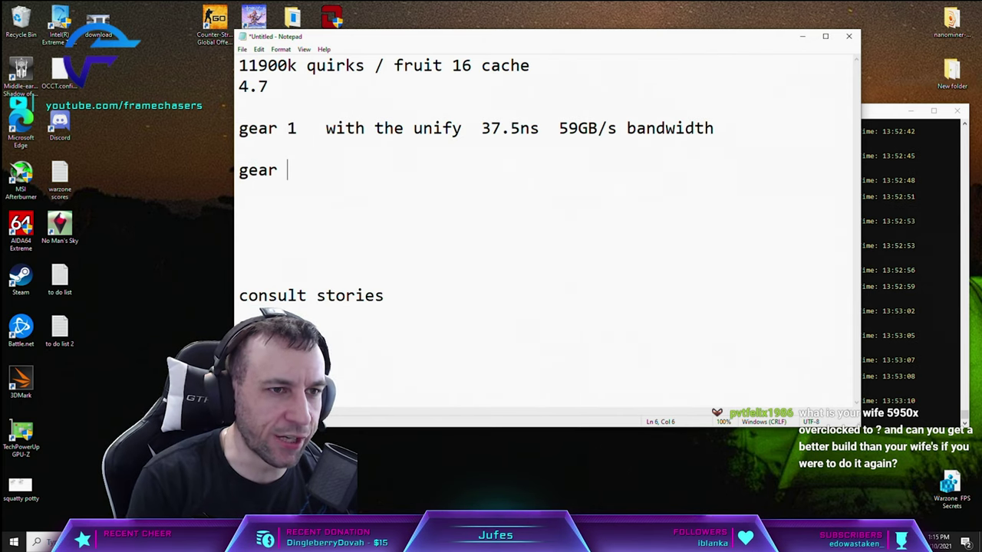
# Write "3600c13" three lines below "gear 2"
pyautogui.click(397, 224)
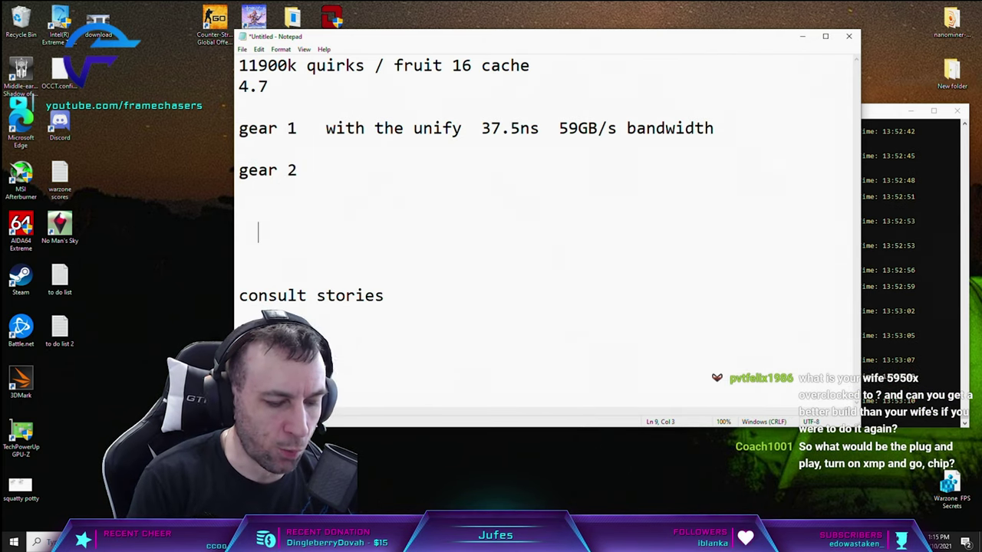
pyautogui.press('BackSpace')
pyautogui.press('BackSpace')
pyautogui.press('BackSpace')
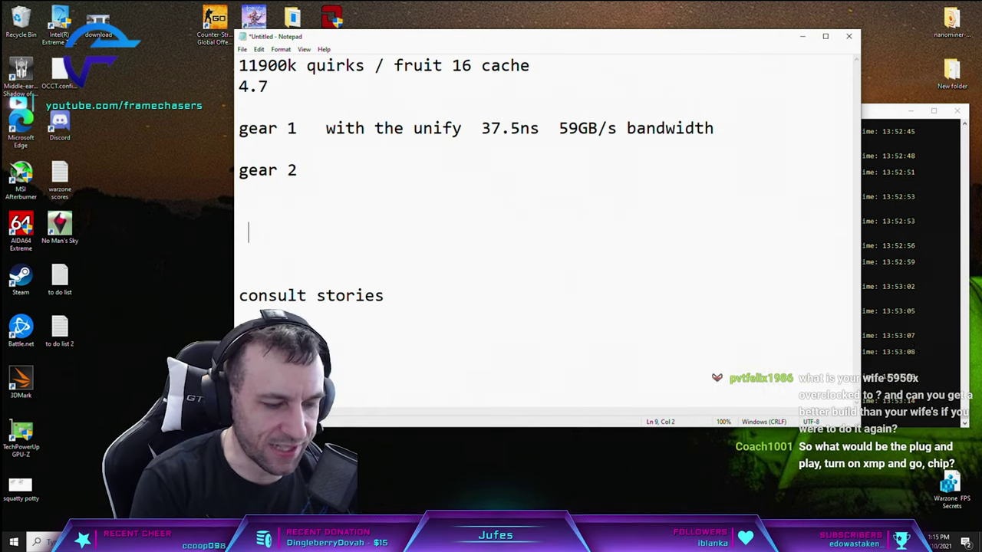
pyautogui.write('3600c13')
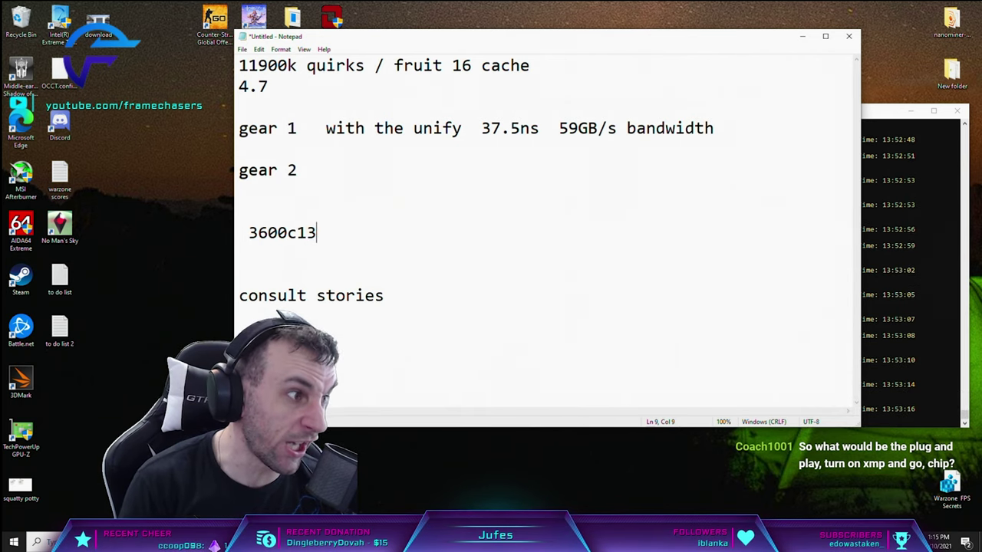
# Add "4400c17" on the line directly below "3600c13", aligned with it
pyautogui.press('Return')
pyautogui.press('Return')
pyautogui.press('Return')
pyautogui.press('Return')
pyautogui.press('BackSpace')
pyautogui.press('BackSpace')
pyautogui.press('BackSpace')
pyautogui.press('BackSpace')
pyautogui.press('Return')
pyautogui.press('Return')
pyautogui.press('BackSpace')
pyautogui.write('4400c17')
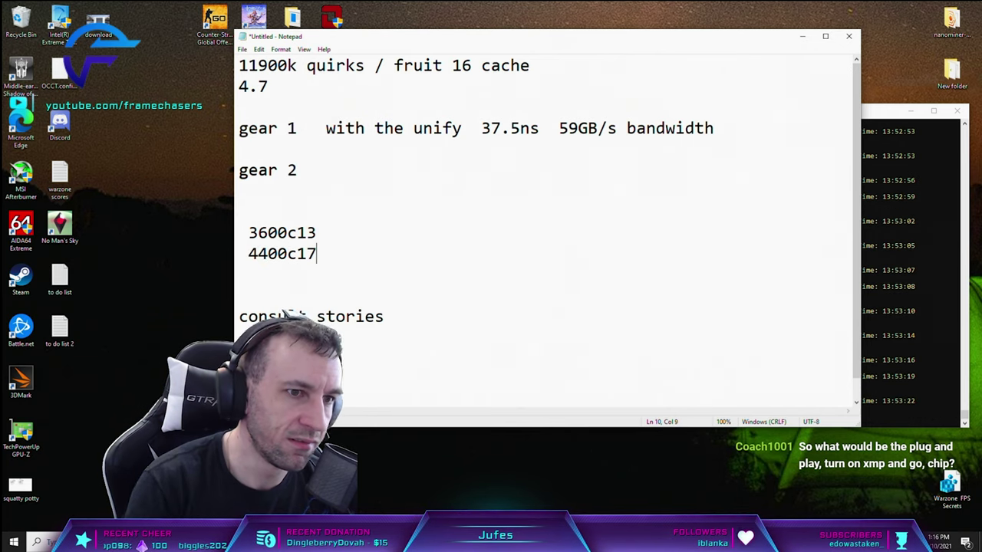
# Highlight the 3600c13 line and add "10gb" after it with a gap
pyautogui.moveTo(359, 232); pyautogui.dragTo(237, 220)
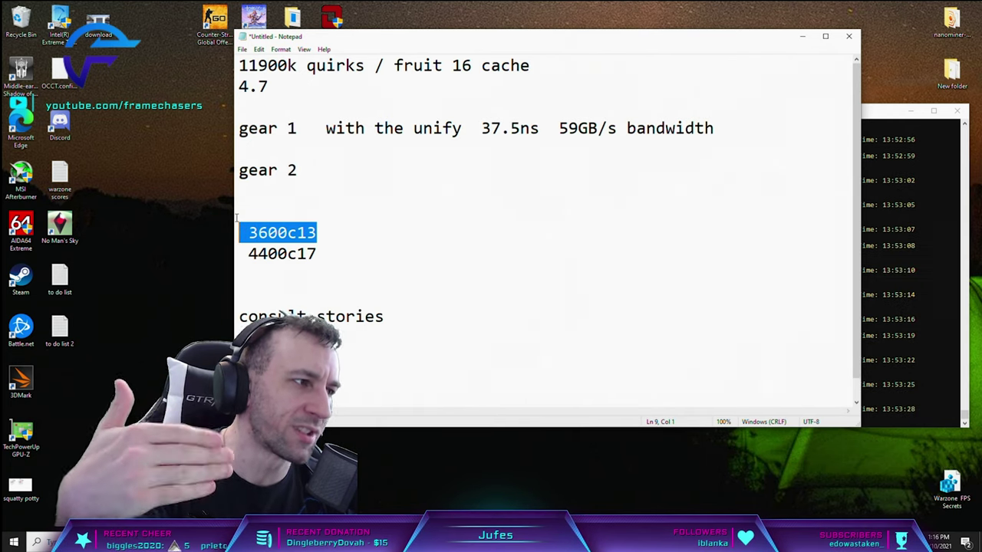
pyautogui.click(401, 235)
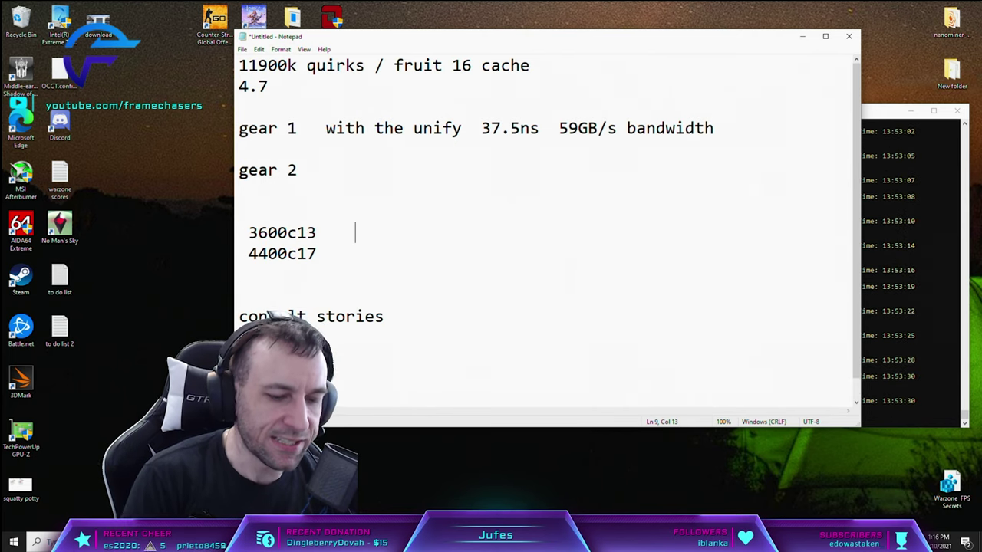
pyautogui.write('10gb')
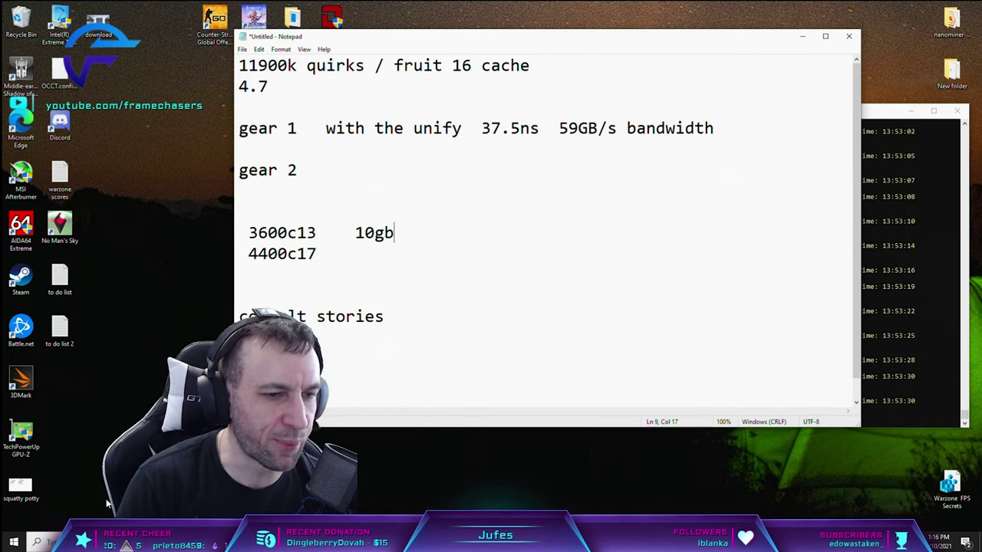
# Open Calculator and arrange it side by side with the notes window
pyautogui.press('super')
pyautogui.write('calc')
pyautogui.press('Return')
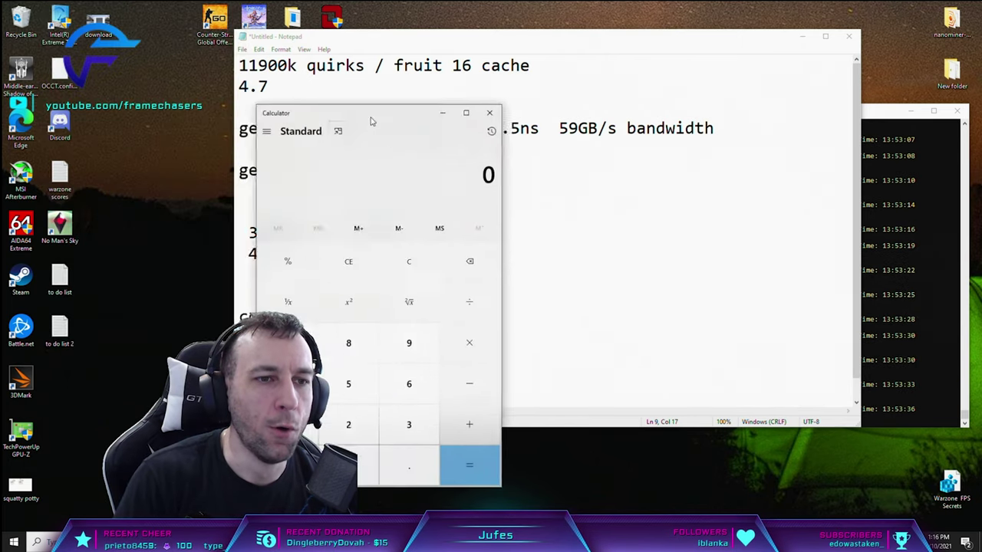
pyautogui.moveTo(377, 123); pyautogui.dragTo(128, 87)
pyautogui.moveTo(372, 40); pyautogui.dragTo(479, 44)
pyautogui.moveTo(161, 87); pyautogui.dragTo(218, 60)
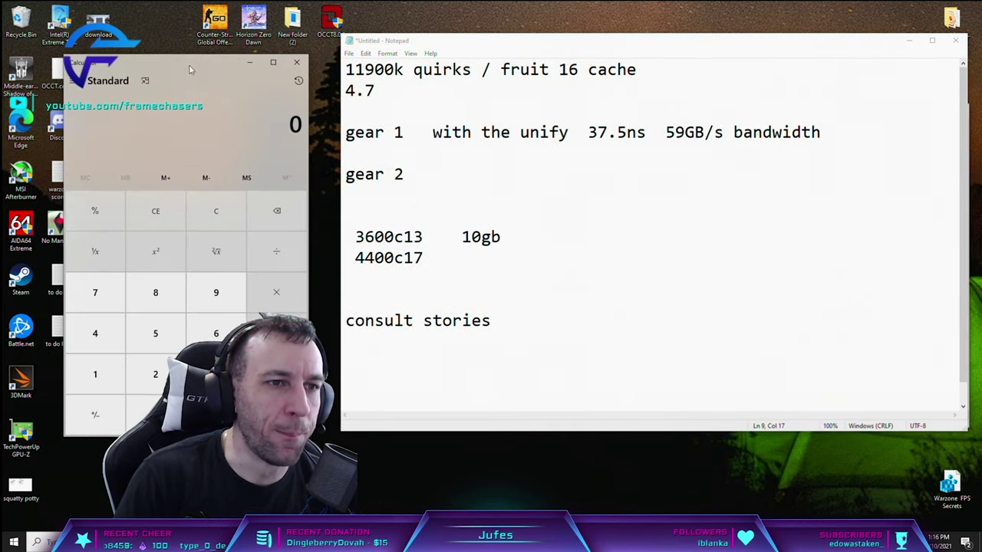
# Divide 80 by 60 in the calculator and clear the result
pyautogui.write('80')
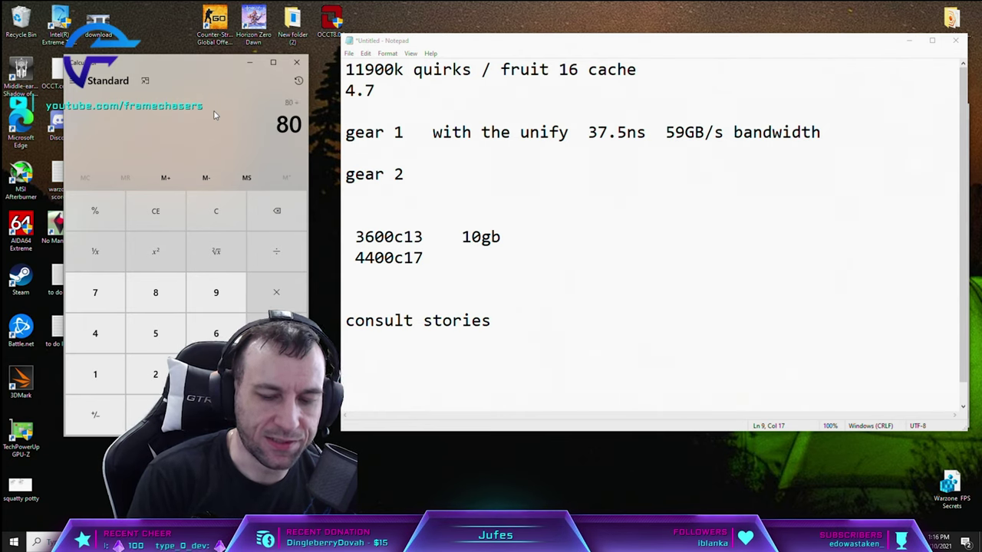
pyautogui.write('/60')
pyautogui.press('Return')
pyautogui.press('Escape')
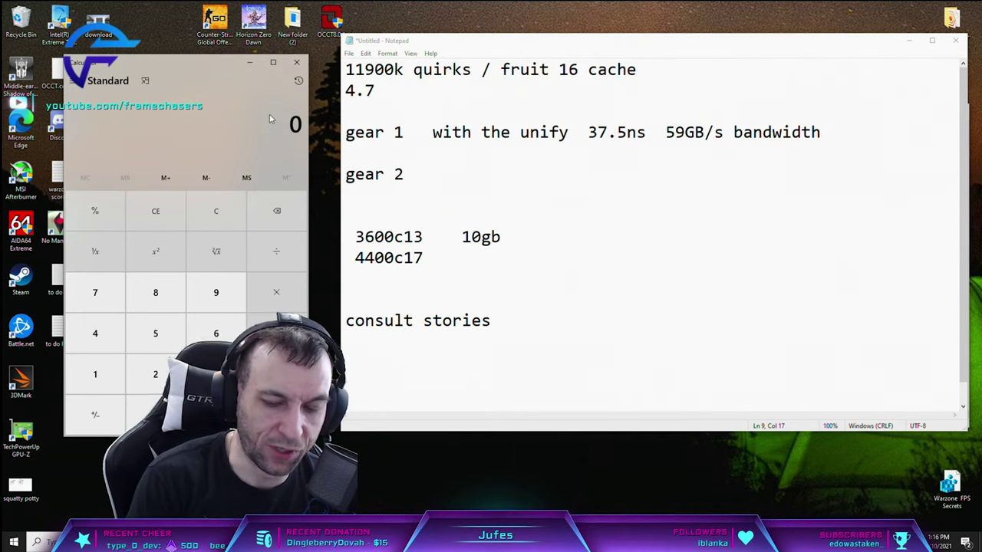
# Divide 45 by 37, highlight the leading digits of the result and close the calculator
pyautogui.write('45')
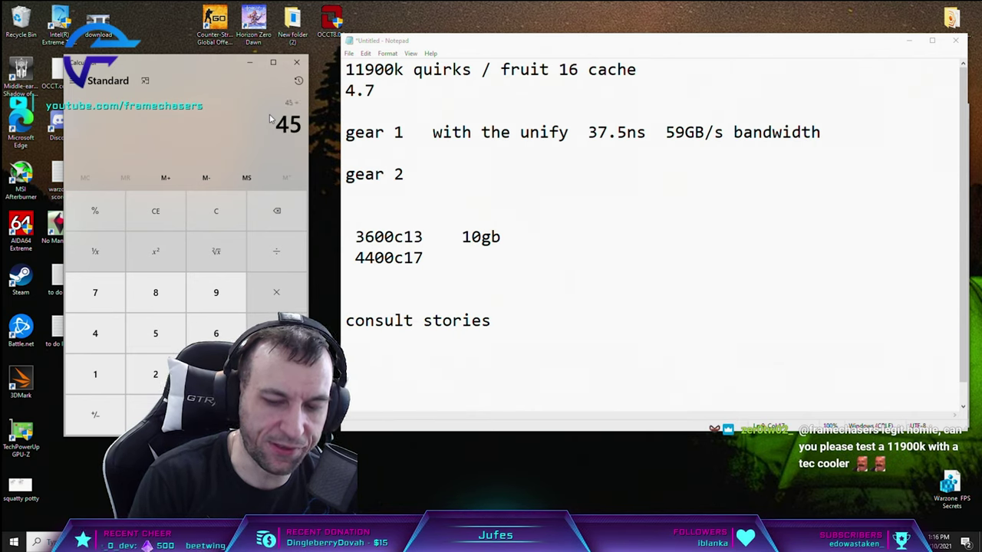
pyautogui.press('Return')
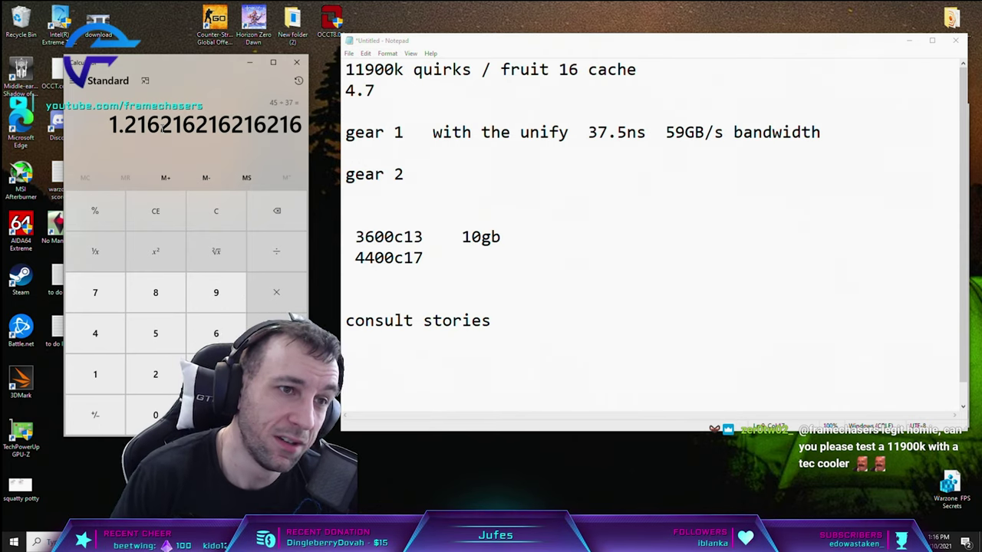
pyautogui.moveTo(115, 127); pyautogui.dragTo(167, 129)
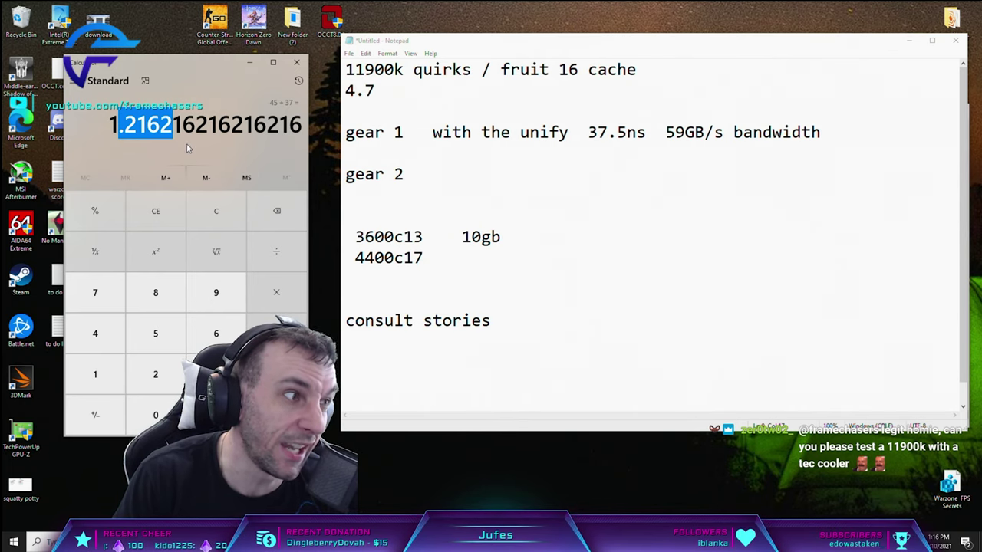
pyautogui.moveTo(173, 127); pyautogui.dragTo(110, 126)
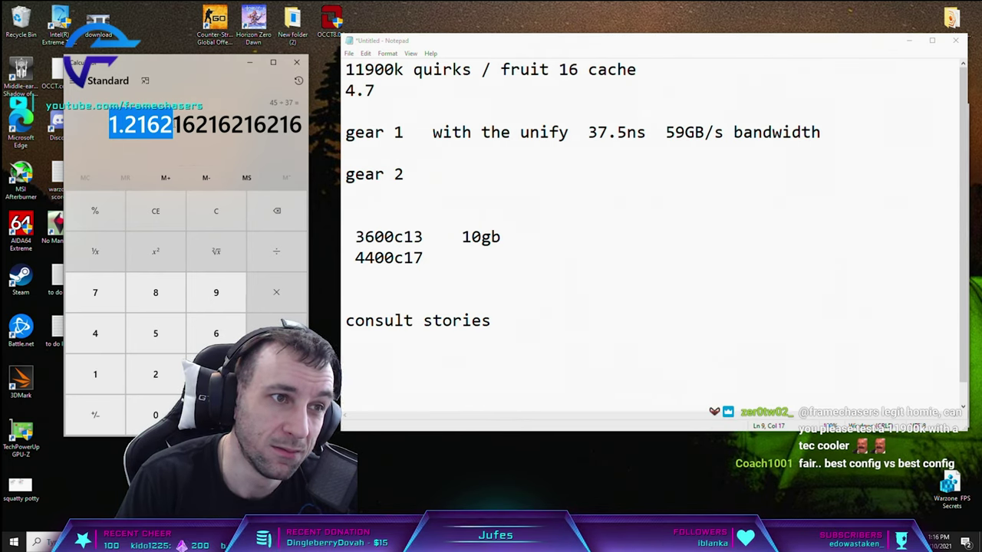
pyautogui.click(298, 63)
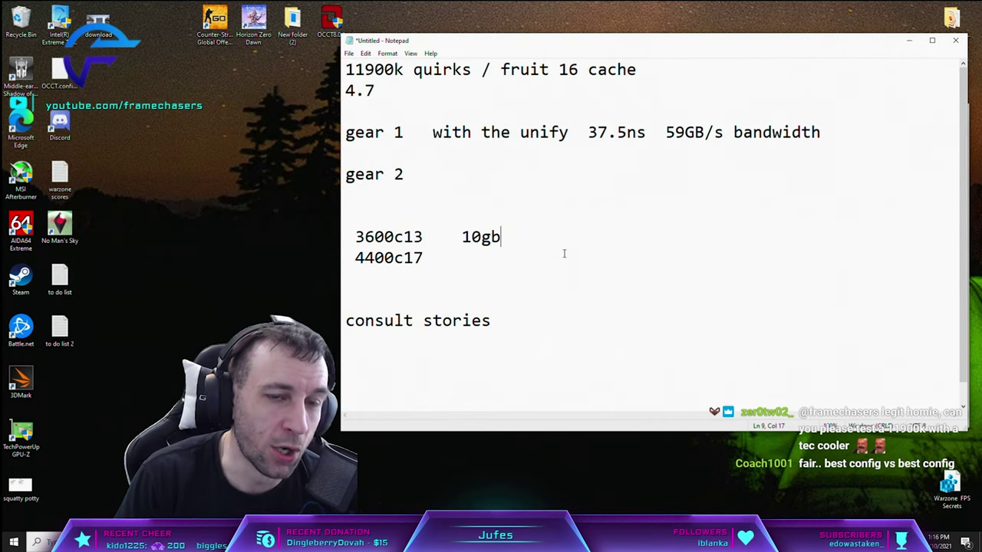
# Delete the 3600c13 and 4400c17 lines from the notes
pyautogui.click(530, 274)
pyautogui.hotkey('shift', 'Up')
pyautogui.hotkey('shift', 'Up')
pyautogui.press('BackSpace')
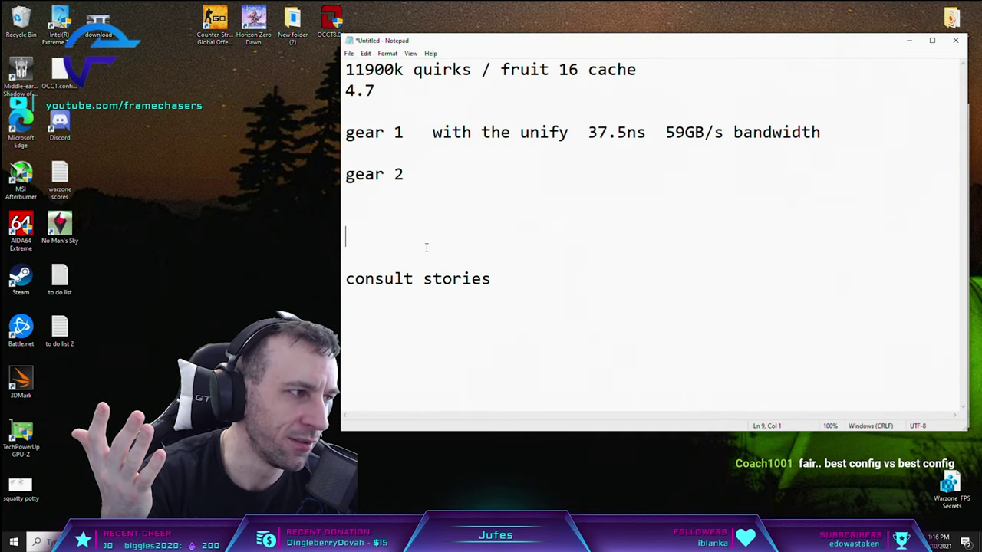
# Insert three blank lines above "consult stories" and place the cursor three lines below "gear 2"
pyautogui.press('Return')
pyautogui.press('Return')
pyautogui.click(368, 242)
pyautogui.press('Return')
pyautogui.press('Up')
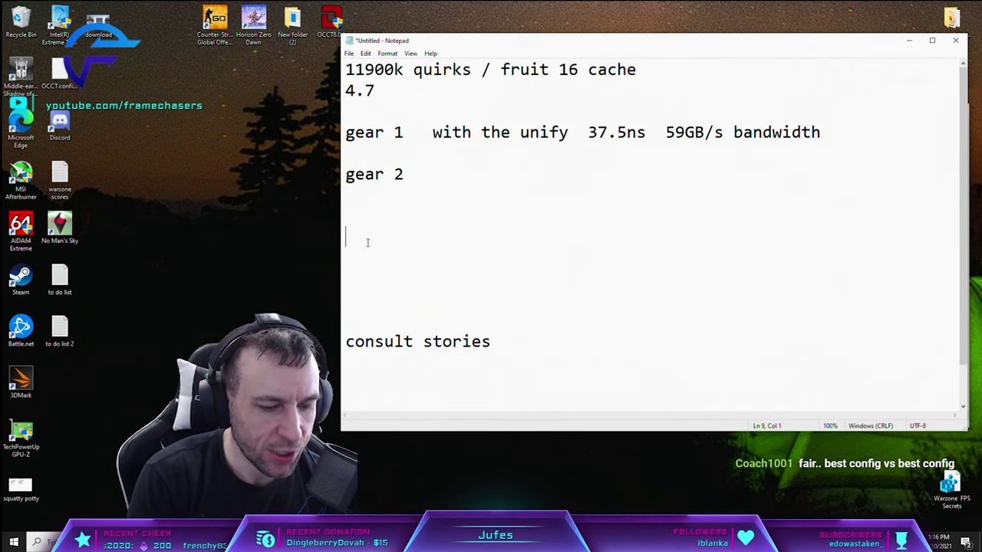
# Write "tomb raider won by 3 fps gear 2" three lines below "gear 2" in the notes
pyautogui.write('tomb raider won by 3 fps')
pyautogui.press('Return')
pyautogui.press('Return')
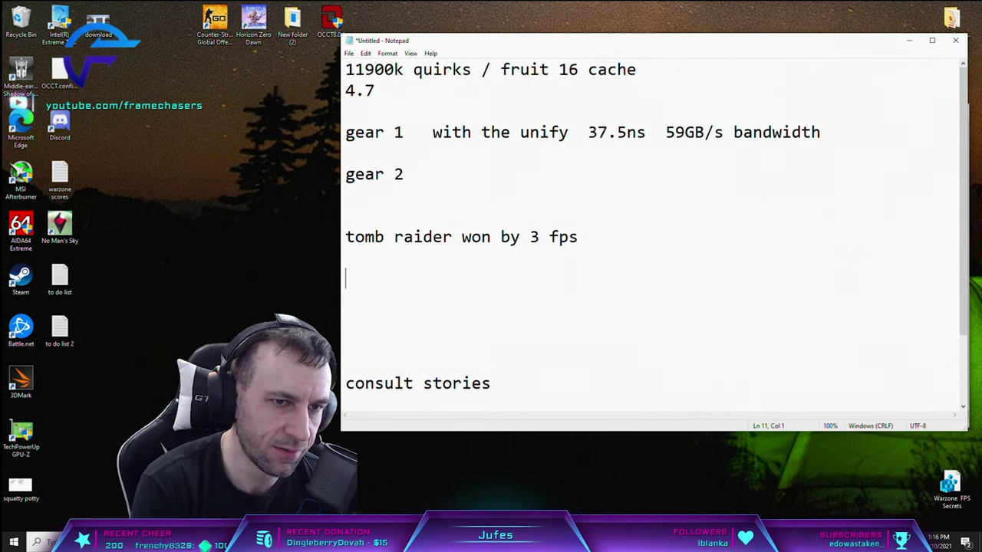
pyautogui.press('BackSpace')
pyautogui.press('BackSpace')
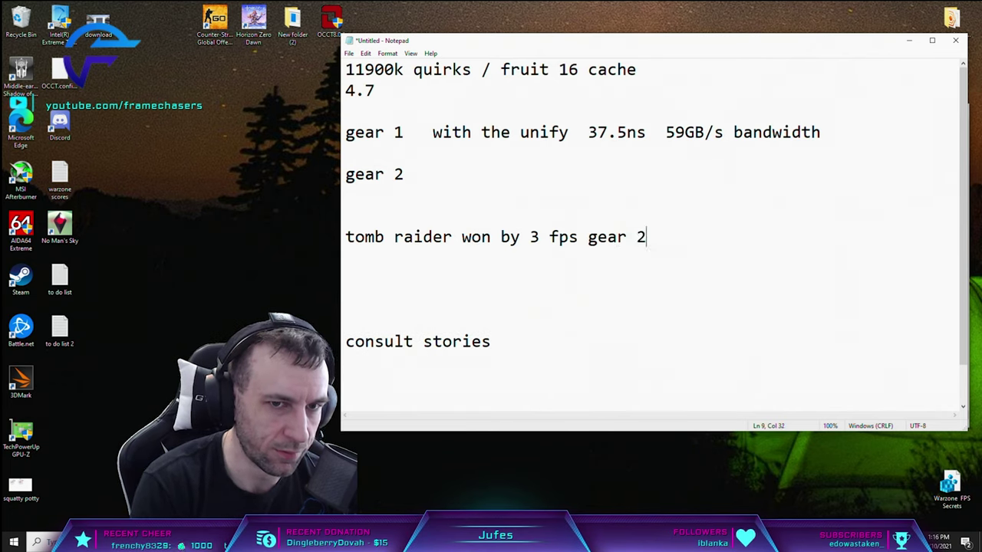
# Add the line "warzone won by 20 fps gear 1" below the tomb raider line, separated by a blank line
pyautogui.press('Return')
pyautogui.press('Return')
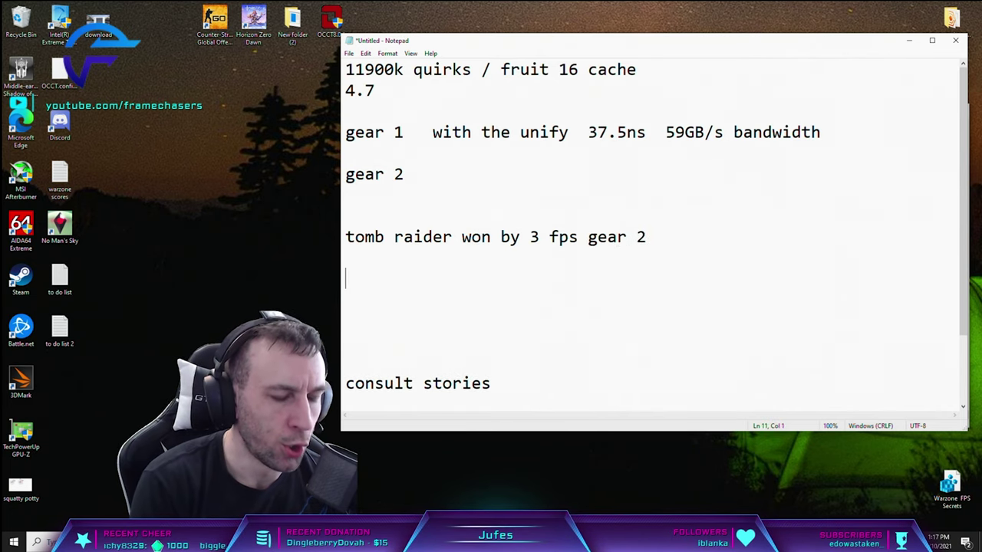
pyautogui.write('warzone and')
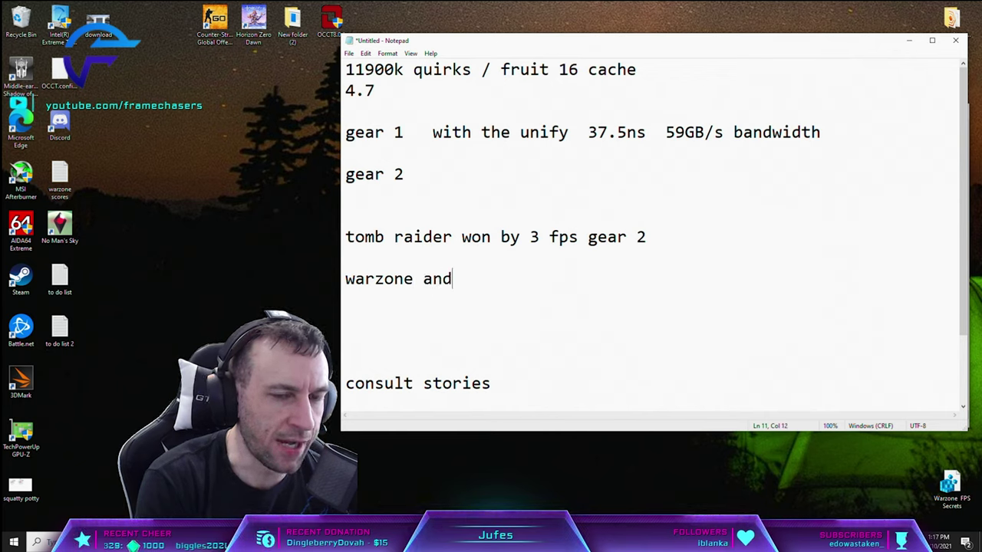
pyautogui.press('BackSpace')
pyautogui.press('BackSpace')
pyautogui.press('BackSpace')
pyautogui.write('won by')
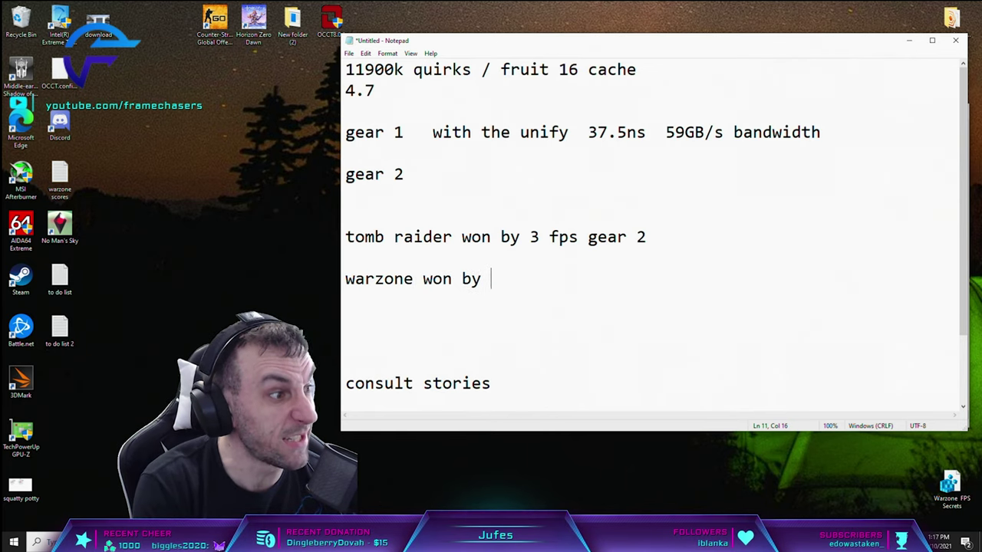
pyautogui.write(' 20 fps gear 1')
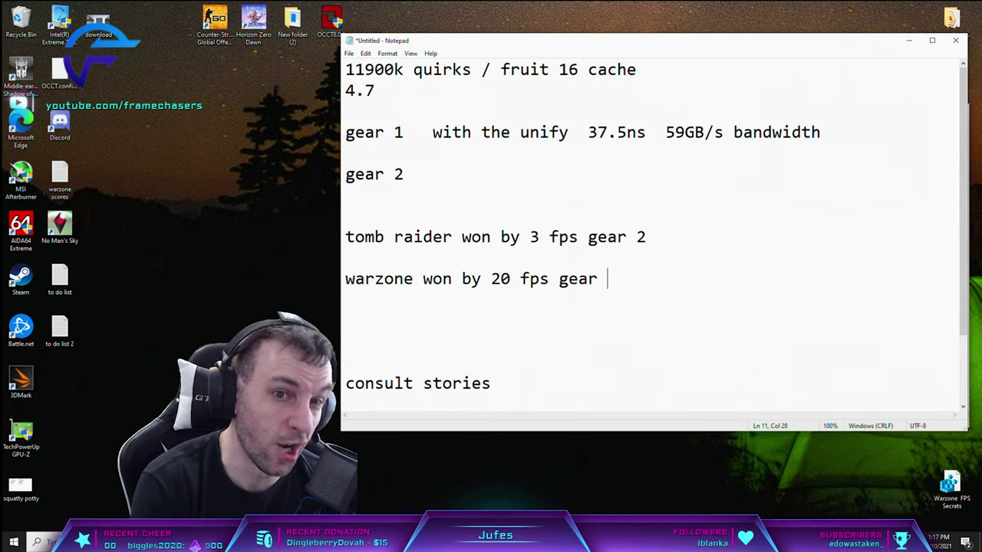
# Add the line "strange briagde won 60 fps" directly under the warzone result
pyautogui.press('Return')
pyautogui.write('strange b')
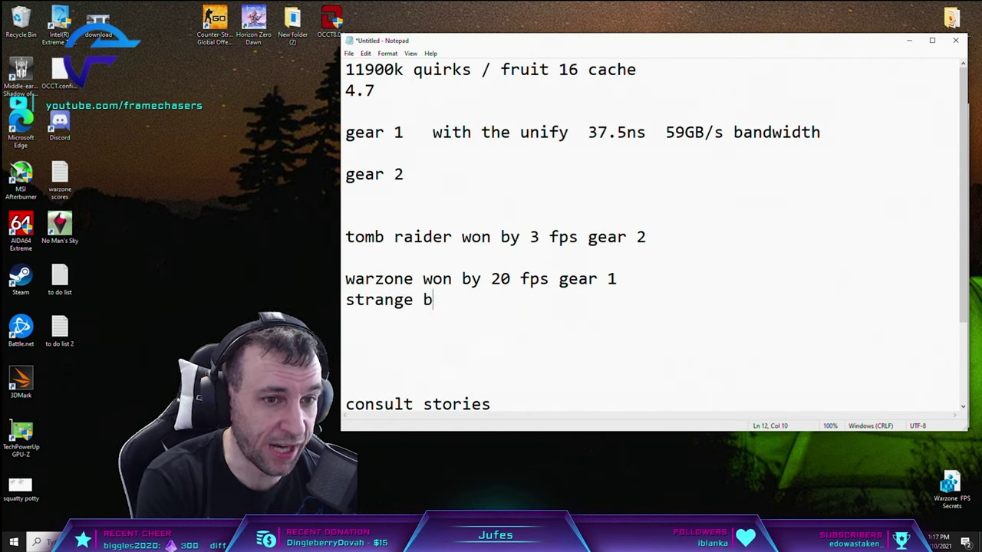
pyautogui.write('riagde b')
pyautogui.press('BackSpace')
pyautogui.write('won ')
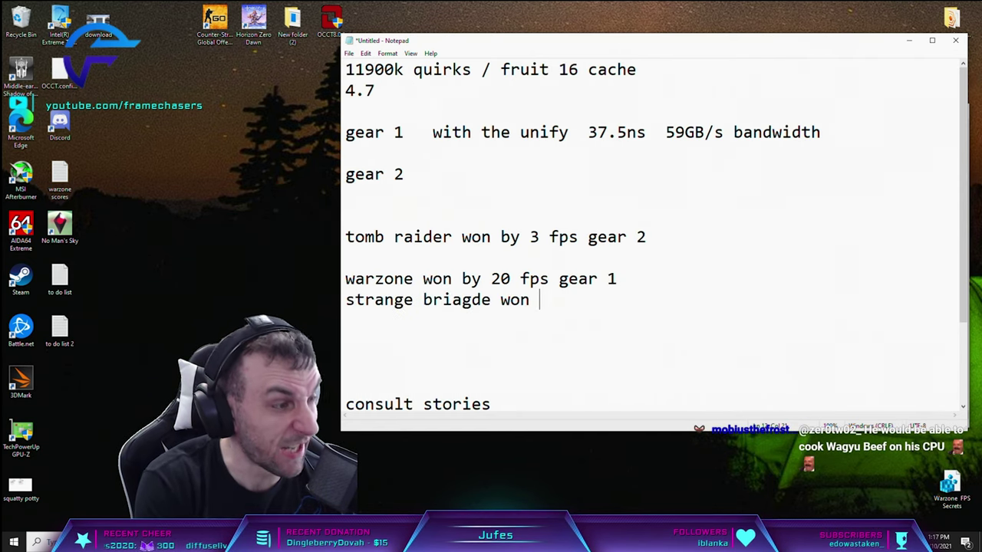
pyautogui.write('6- fps')
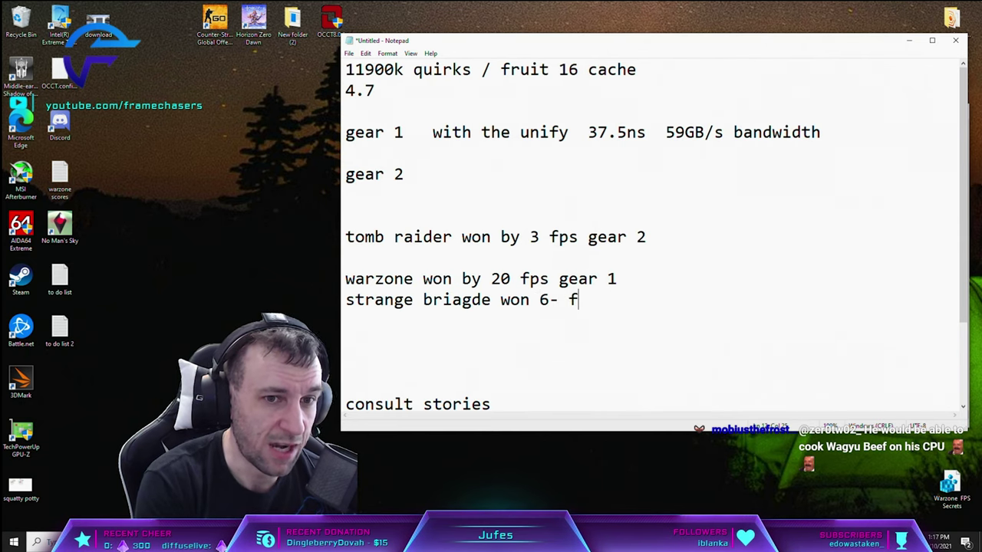
pyautogui.press('BackSpace')
pyautogui.press('BackSpace')
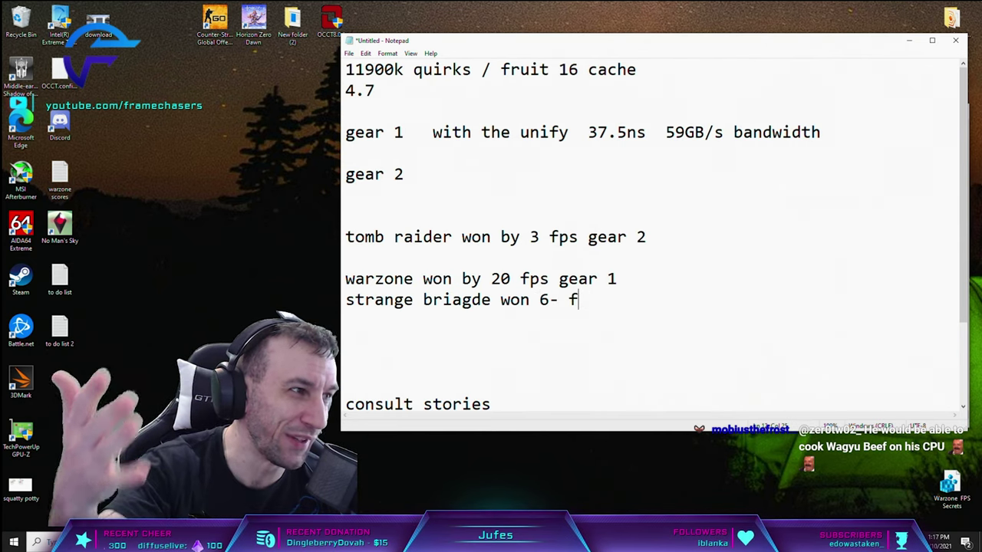
pyautogui.press('BackSpace')
pyautogui.press('BackSpace')
pyautogui.press('BackSpace')
pyautogui.write('00')
pyautogui.press('BackSpace')
pyautogui.write('fps')
# Highlight the warzone and strange briagde results, and highlight the tomb raider gear 2 result for comparison
pyautogui.moveTo(597, 300); pyautogui.dragTo(314, 284)
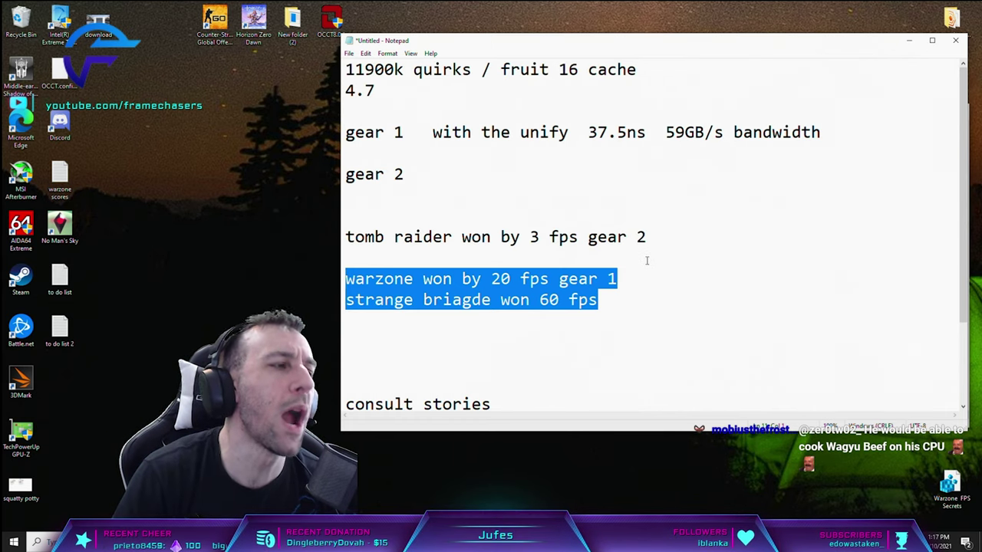
pyautogui.moveTo(646, 237); pyautogui.dragTo(587, 237)
pyautogui.tripleClick(605, 240)
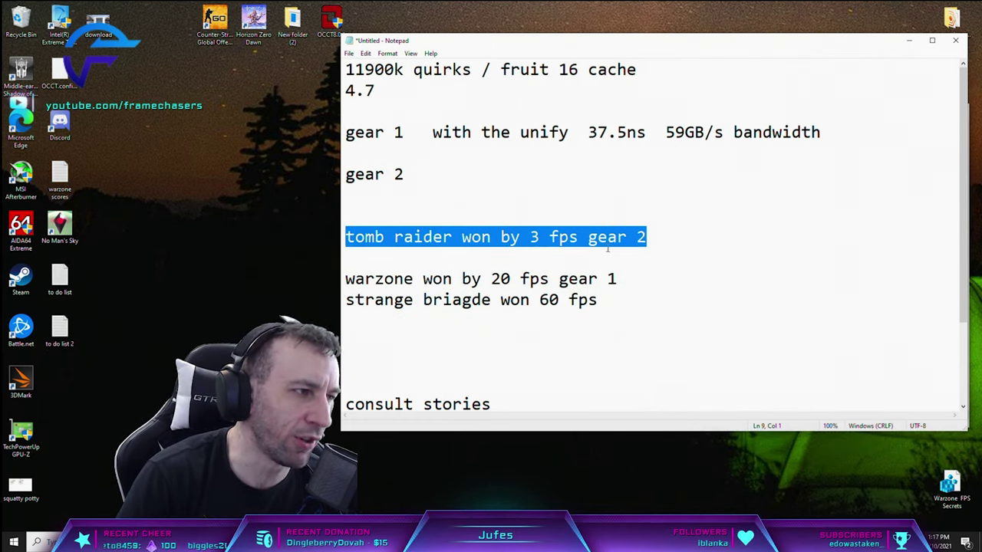
pyautogui.moveTo(647, 237); pyautogui.dragTo(345, 237)
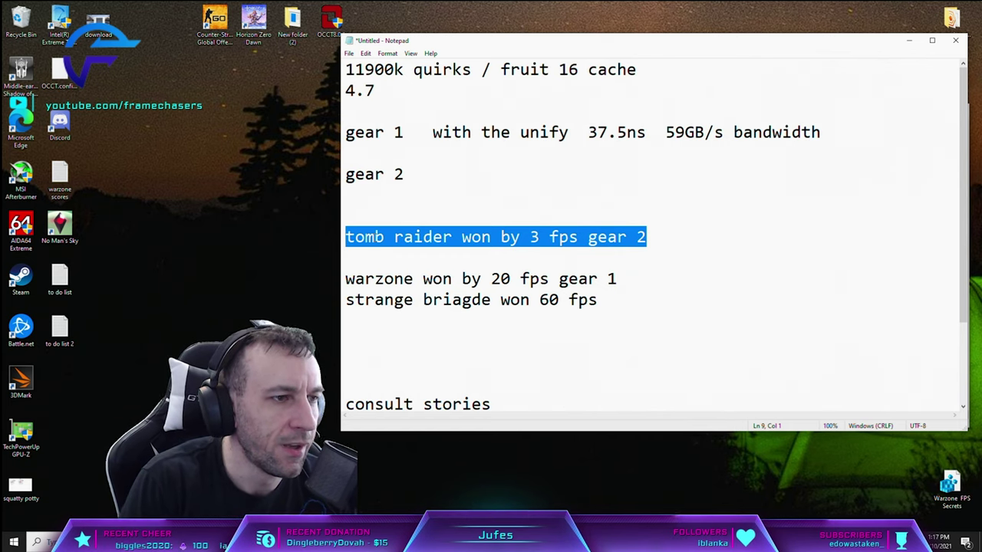
pyautogui.moveTo(345, 237); pyautogui.dragTo(611, 234)
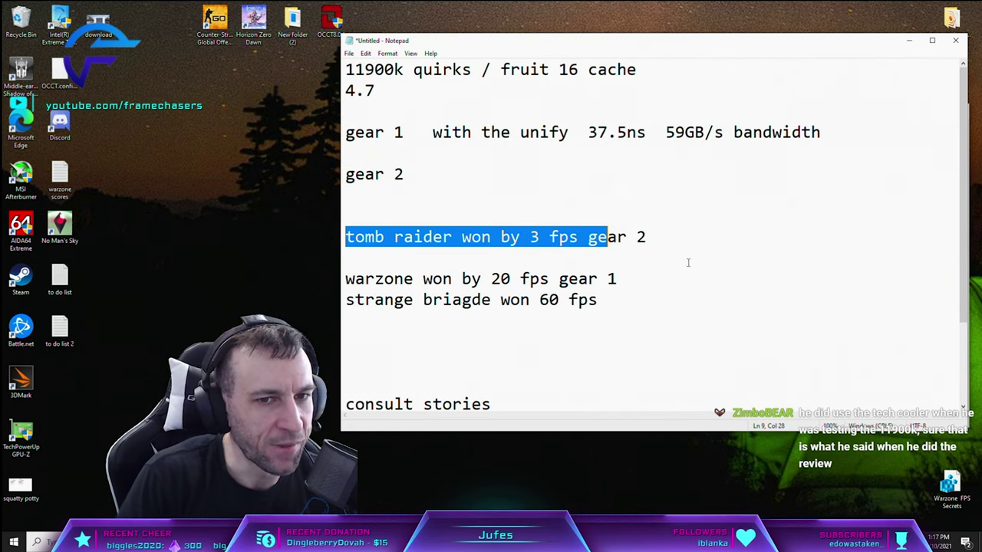
# Delete everything from the "gear 1" line through the strange briagde line
pyautogui.moveTo(346, 321); pyautogui.dragTo(268, 132)
pyautogui.press('Delete')
pyautogui.press('BackSpace')
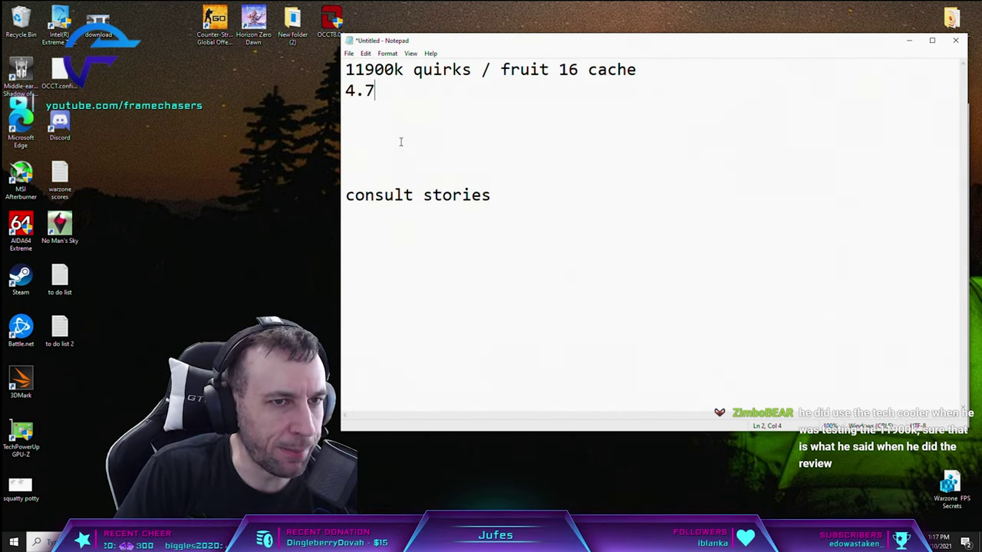
# Write the lines "3600c16 gear" and "4266c16 gear 2" below "4.7", separated from it by a blank line
pyautogui.press('Return')
pyautogui.press('Return')
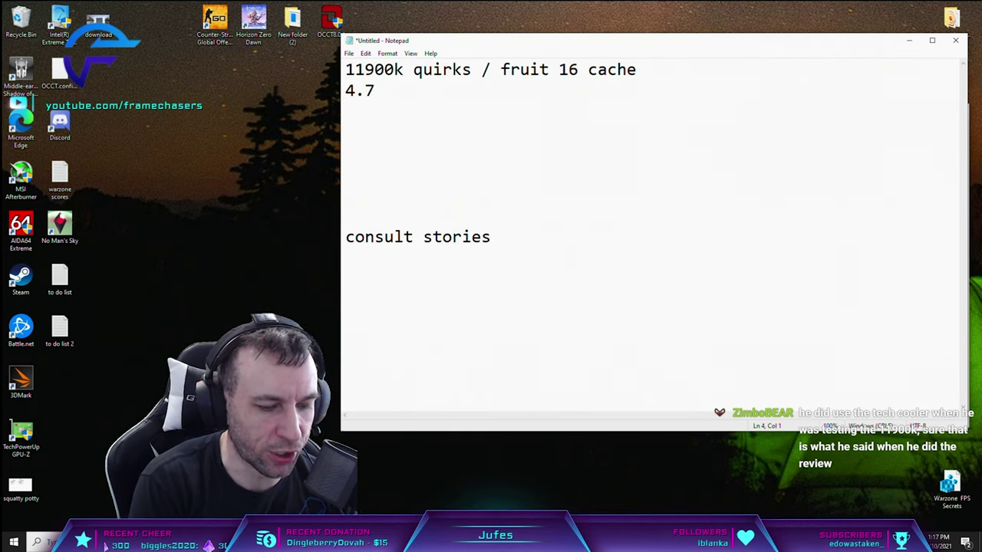
pyautogui.write('3600')
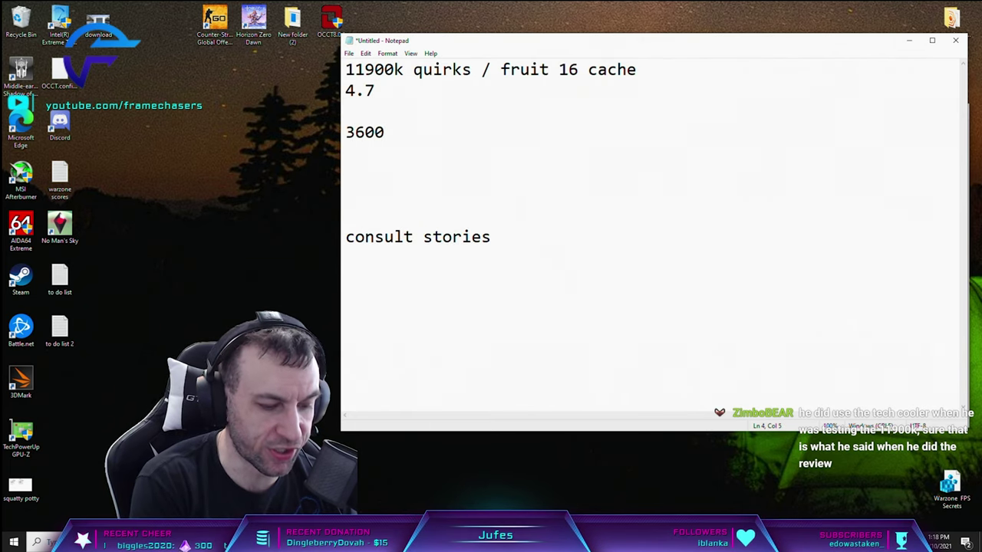
pyautogui.write('c1')
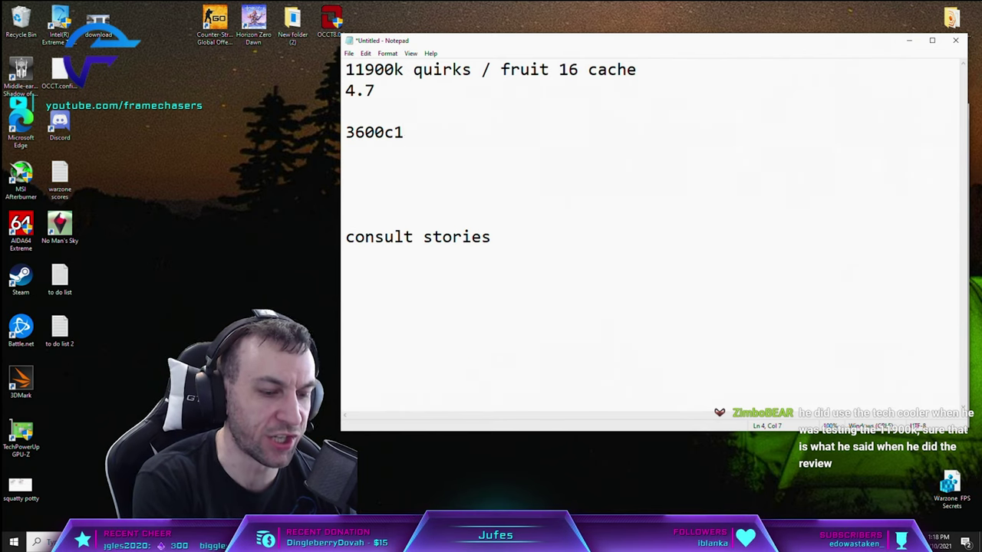
pyautogui.write('6 gear')
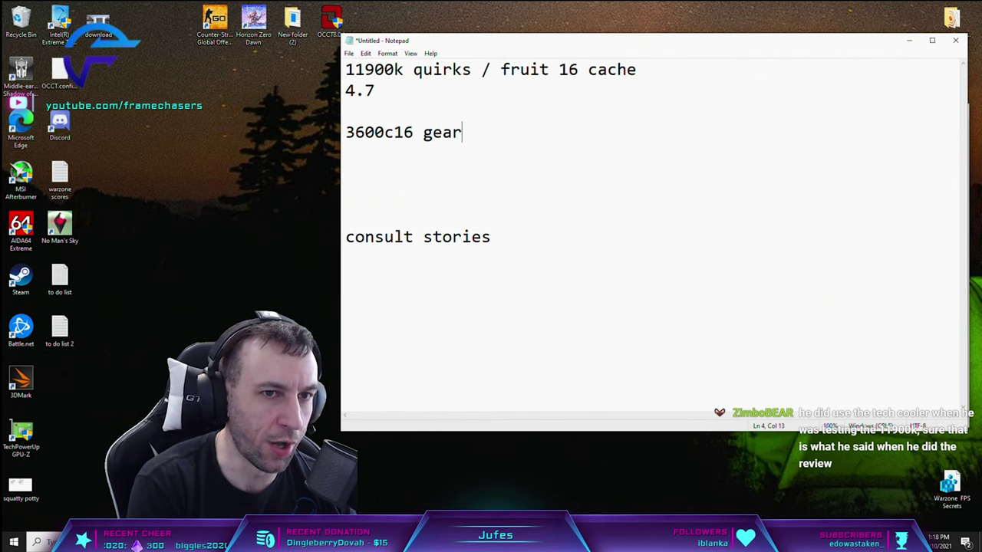
pyautogui.press('Return')
pyautogui.write('4266c16')
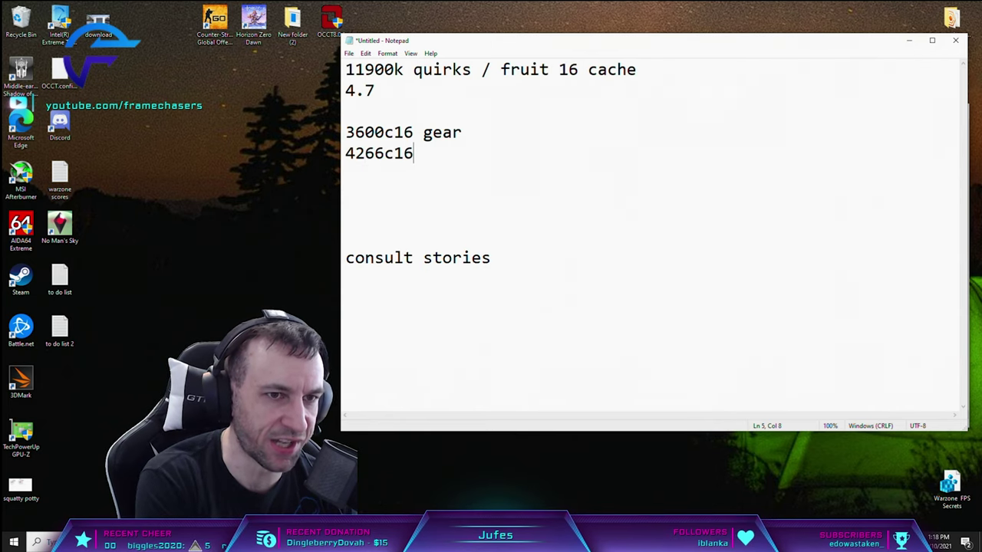
pyautogui.write(' gear 2')
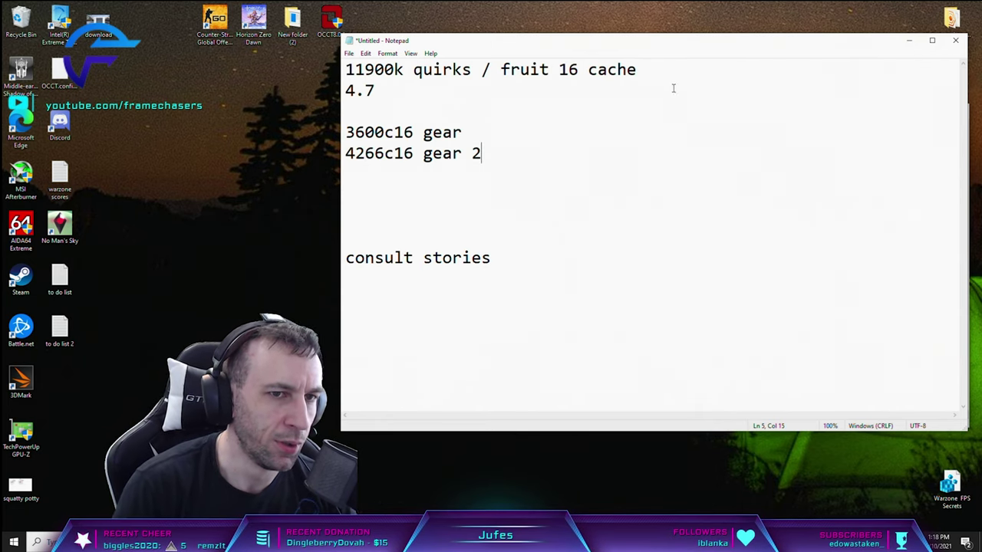
# Append "1.5vdimm" to both the 3600c16 and 4266c16 lines, aligned in one column
pyautogui.moveTo(498, 177); pyautogui.dragTo(569, 173)
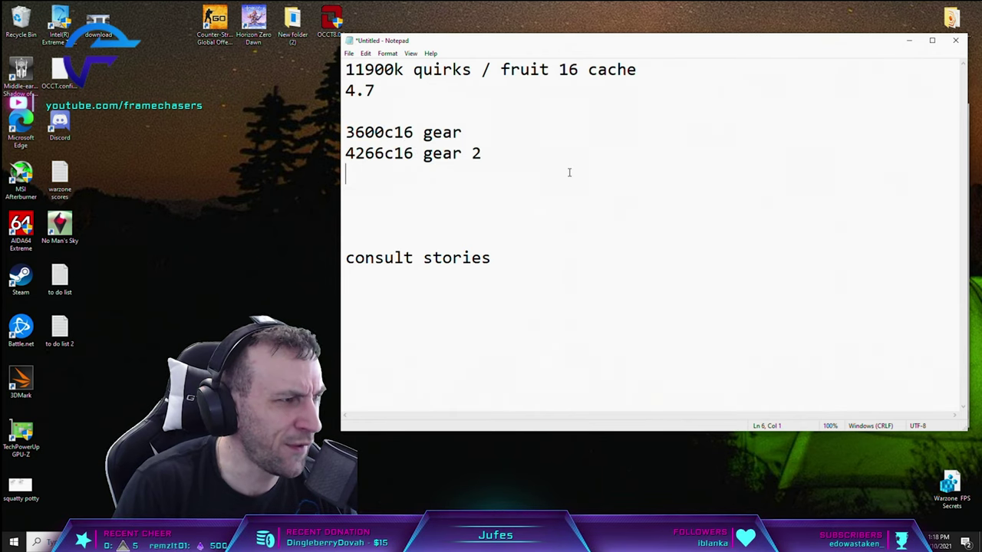
pyautogui.click(473, 131)
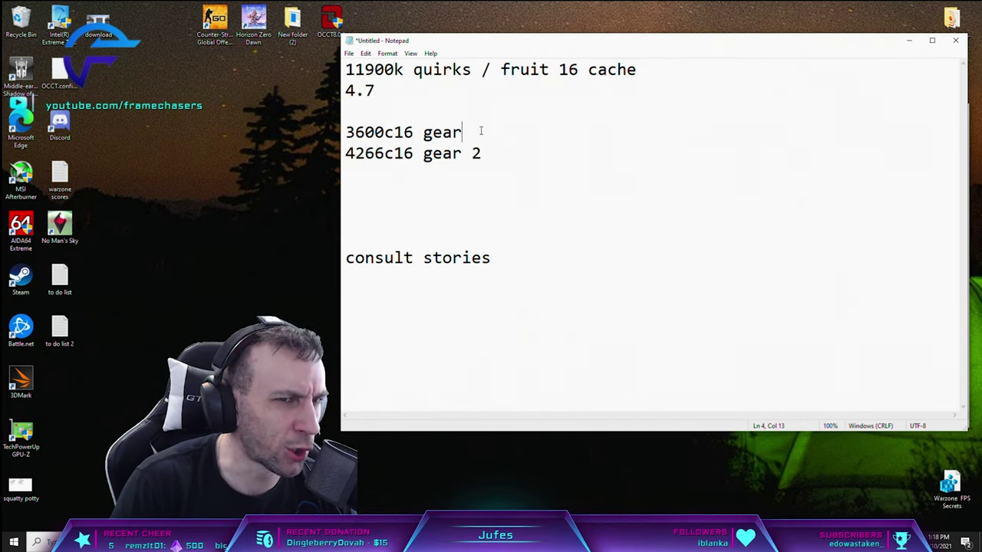
pyautogui.moveTo(473, 132); pyautogui.dragTo(328, 128)
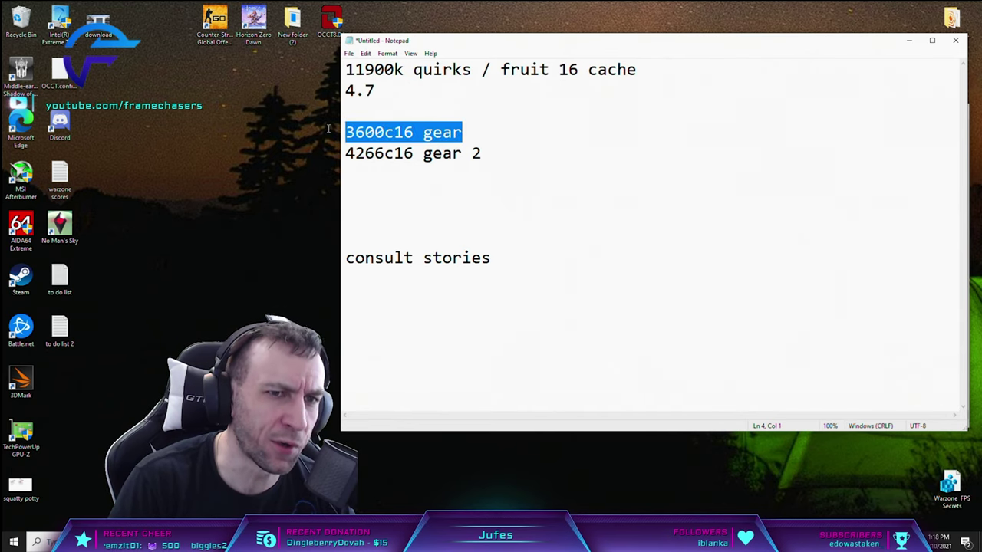
pyautogui.click(489, 131)
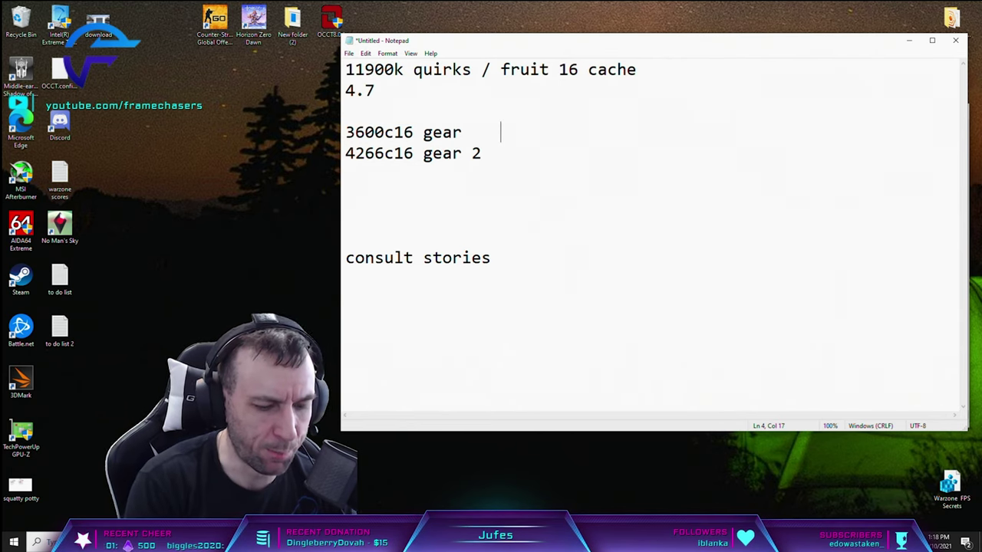
pyautogui.write('1.5vdim')
pyautogui.press('BackSpace')
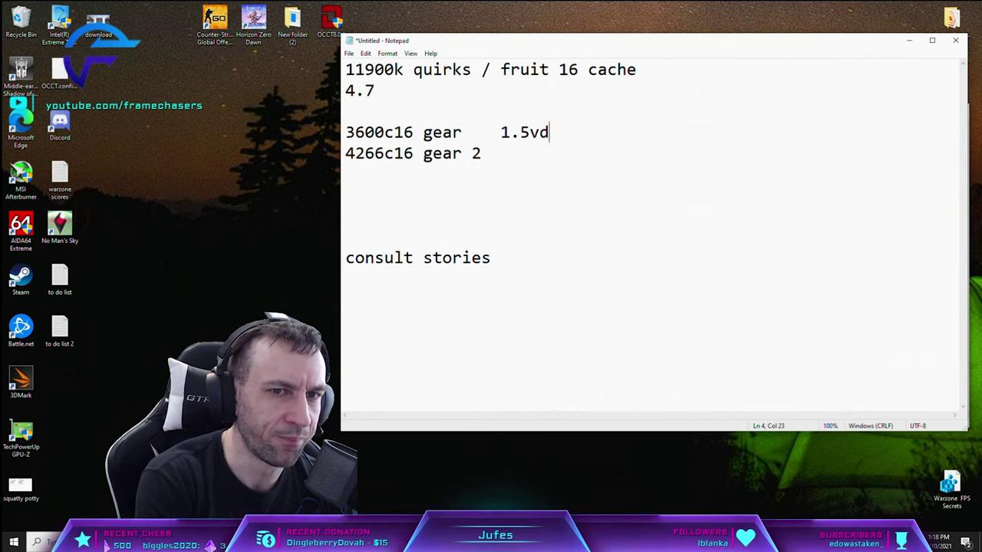
pyautogui.write('imm')
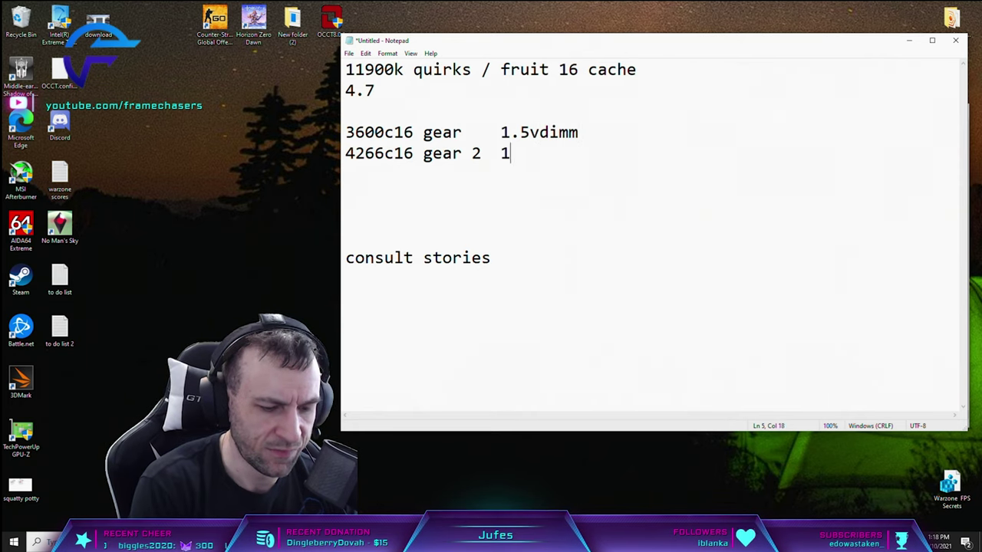
pyautogui.write('vimm')
pyautogui.press('BackSpace')
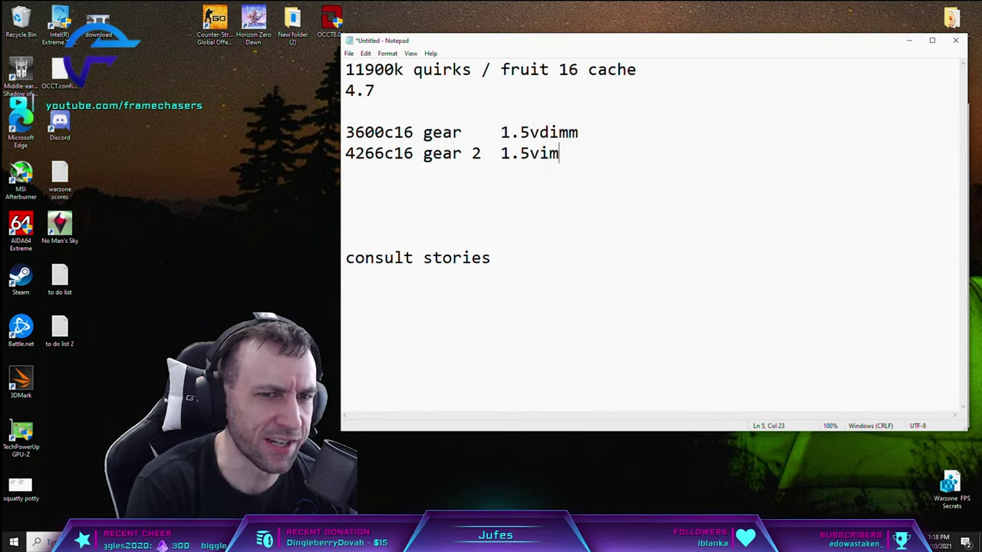
# Highlight the 3600c16 and 4266c16 lines, including the voltage on the gear 2 line
pyautogui.moveTo(649, 161); pyautogui.dragTo(327, 126)
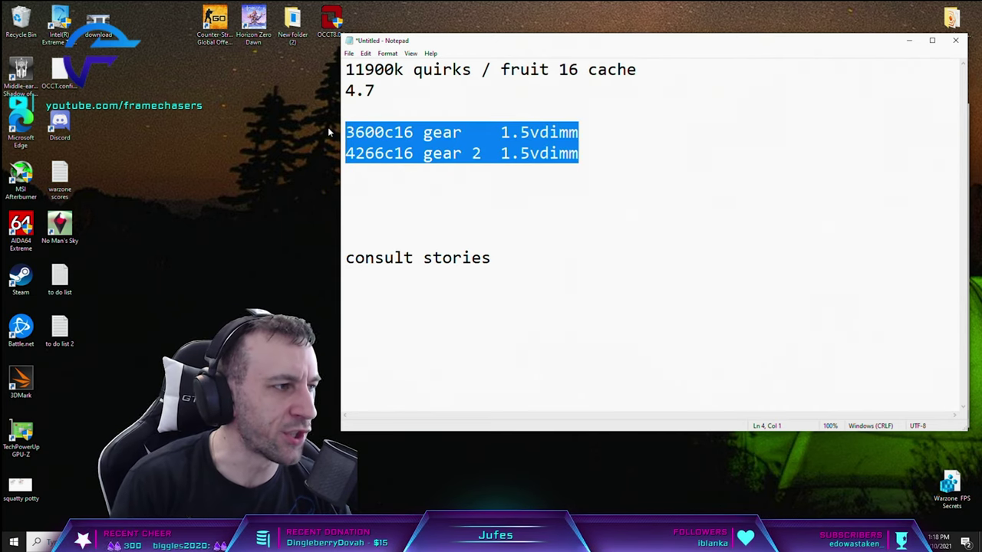
pyautogui.click(644, 177)
pyautogui.moveTo(580, 155); pyautogui.dragTo(526, 157)
# Delete "consult stories" and place the cursor three lines below the 4266c16 line
pyautogui.click(588, 170)
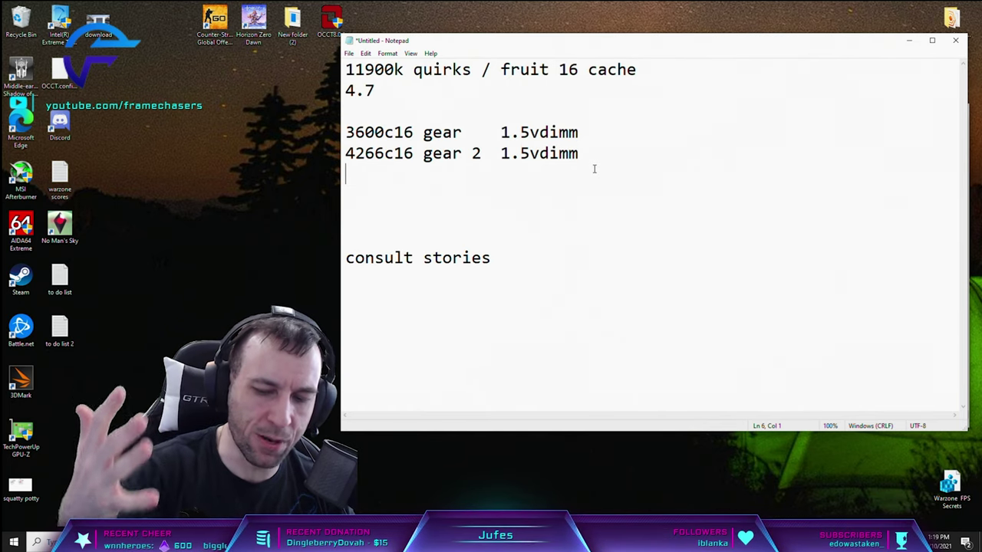
pyautogui.press('Return')
pyautogui.press('Return')
pyautogui.press('Return')
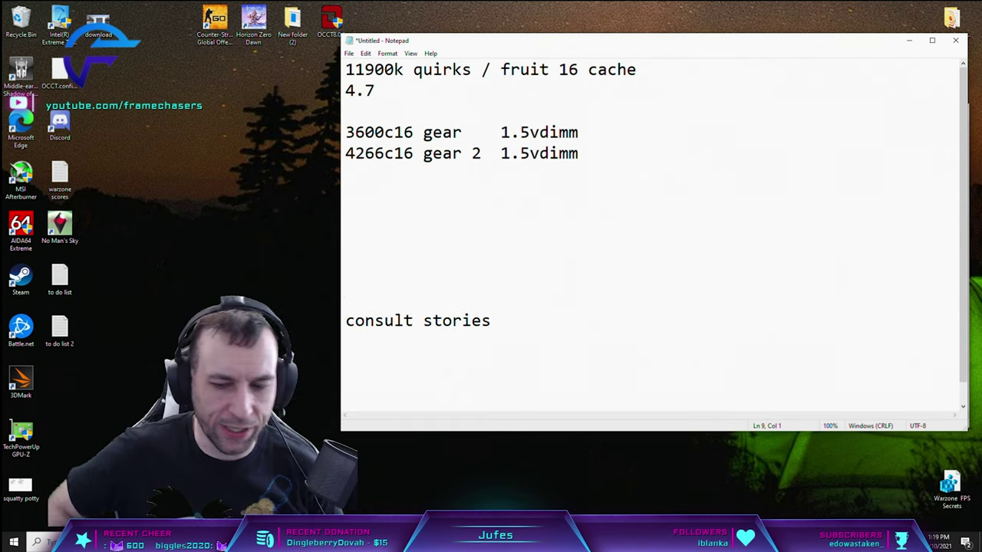
pyautogui.hotkey('ctrl', 'shift', 'End')
pyautogui.press('Delete')
pyautogui.press('BackSpace')
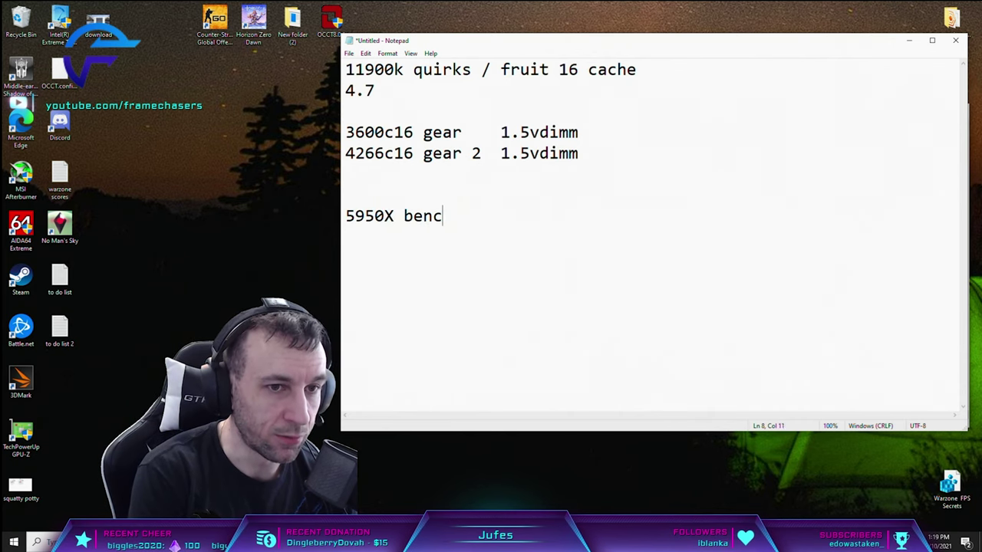
# Write the heading "5950X benchmarking" with "3600c14" two lines below it, and highlight the 3600c14 entry
pyautogui.press('BackSpace')
pyautogui.press('BackSpace')
pyautogui.press('BackSpace')
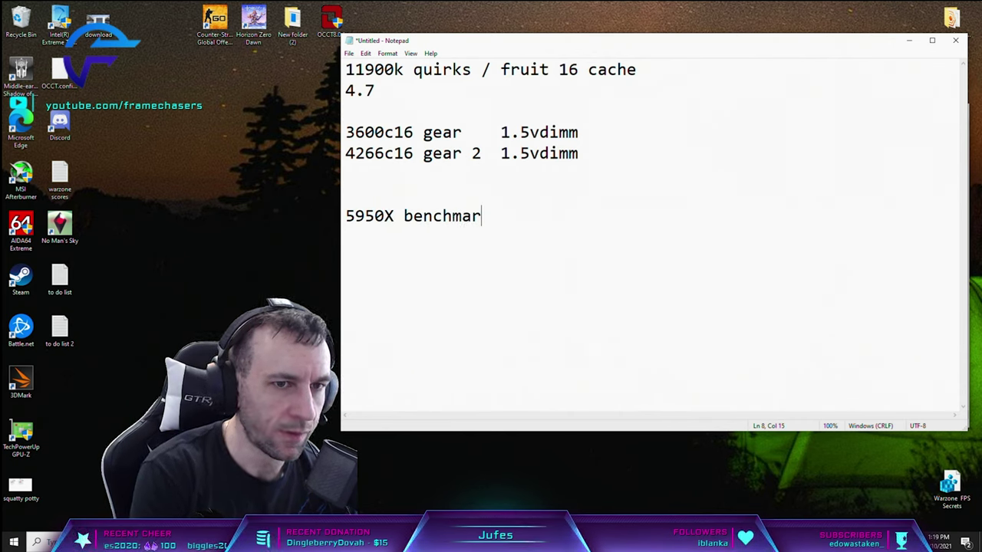
pyautogui.write('king  3600c14')
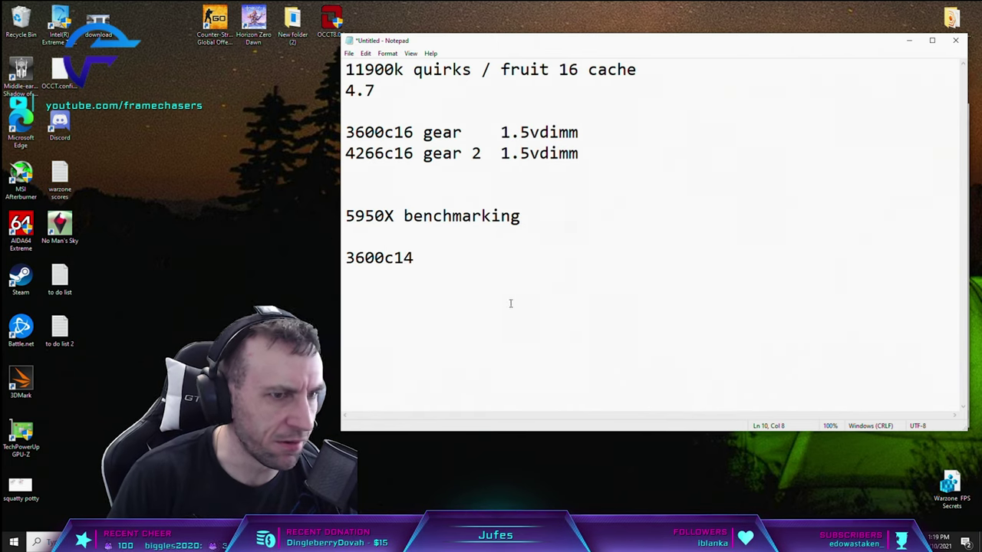
pyautogui.hotkey('shift', 'Home')
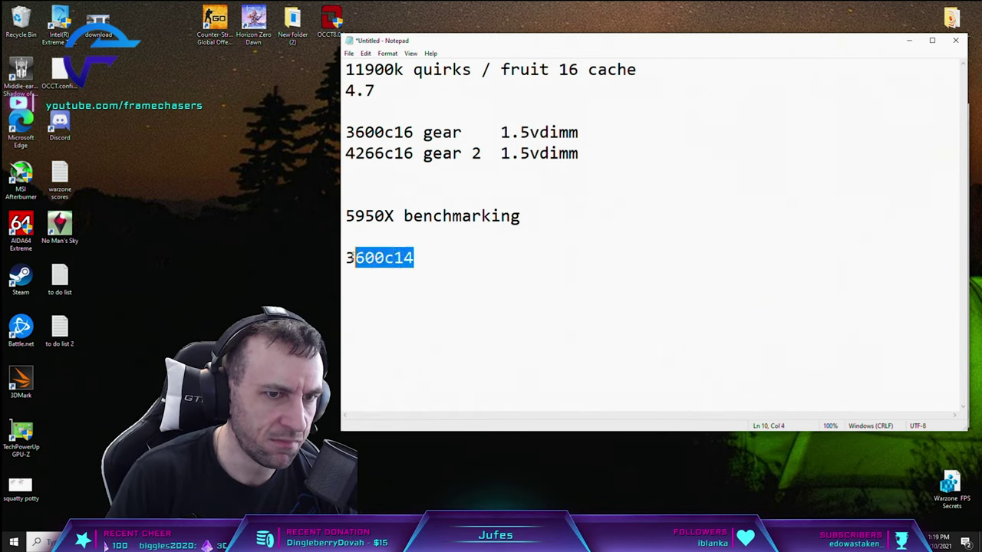
# Remove the blank line between the "5950X benchmarking" heading and the 3600c14 entry, and highlight the entry
pyautogui.hotkey('shift', 'Right')
pyautogui.press('Home')
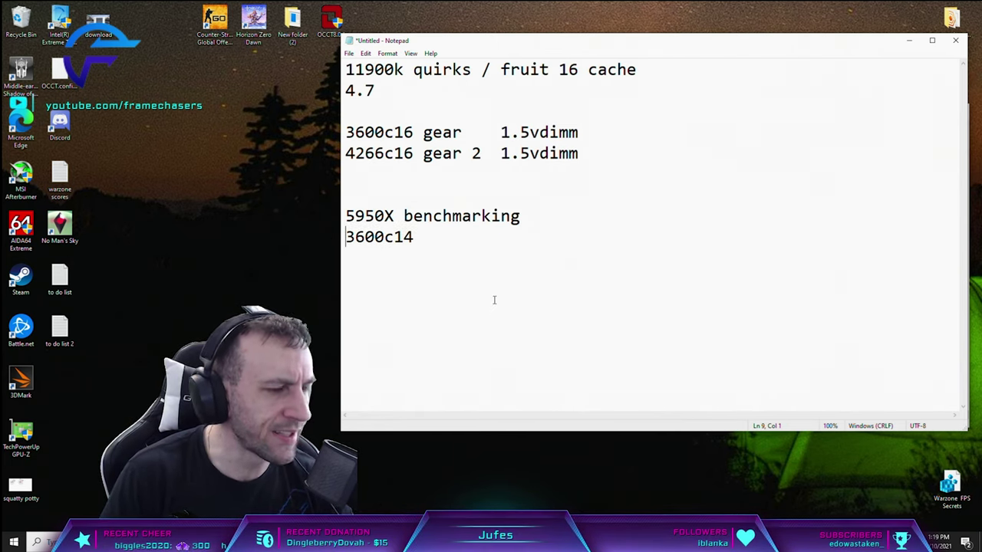
pyautogui.moveTo(488, 263); pyautogui.dragTo(272, 227)
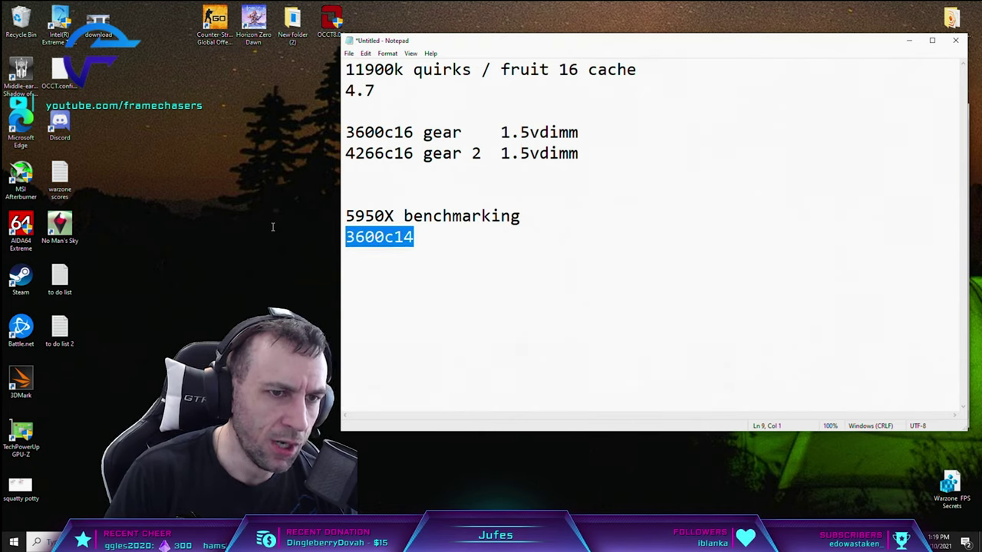
pyautogui.click(454, 239)
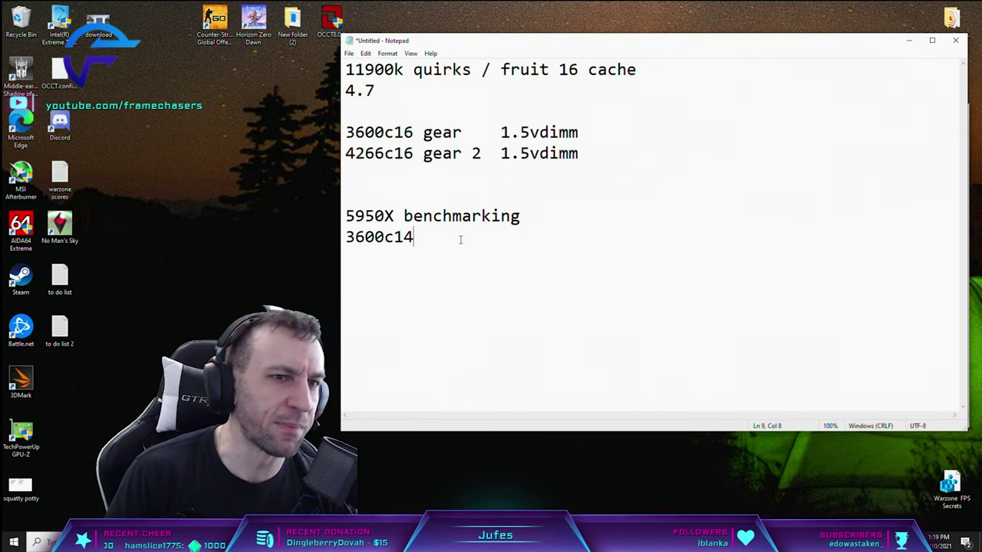
# Highlight the 3600c14 entry under the "5950X benchmarking" heading repeatedly while discussing it
pyautogui.moveTo(460, 239); pyautogui.dragTo(347, 216)
pyautogui.click(453, 238)
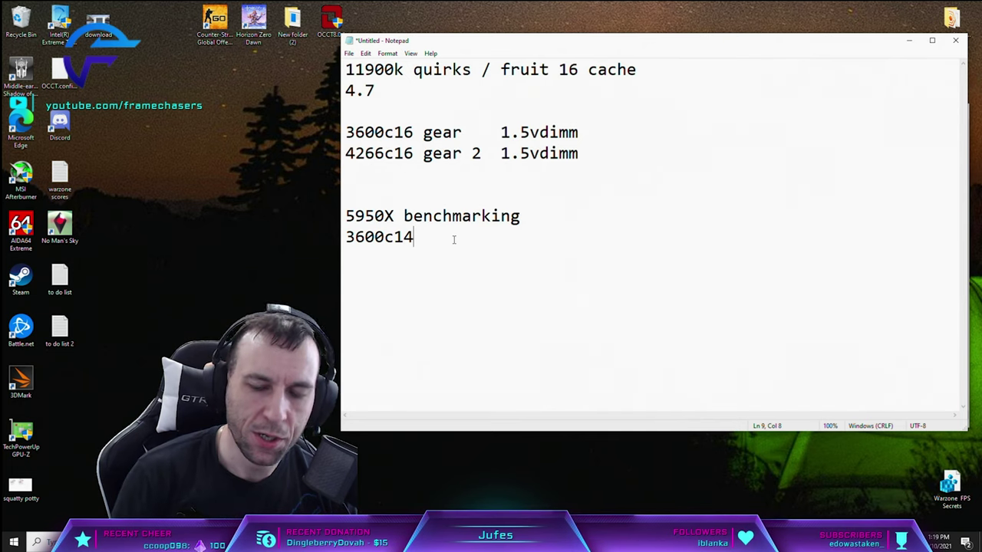
pyautogui.hotkey('shift', 'Home')
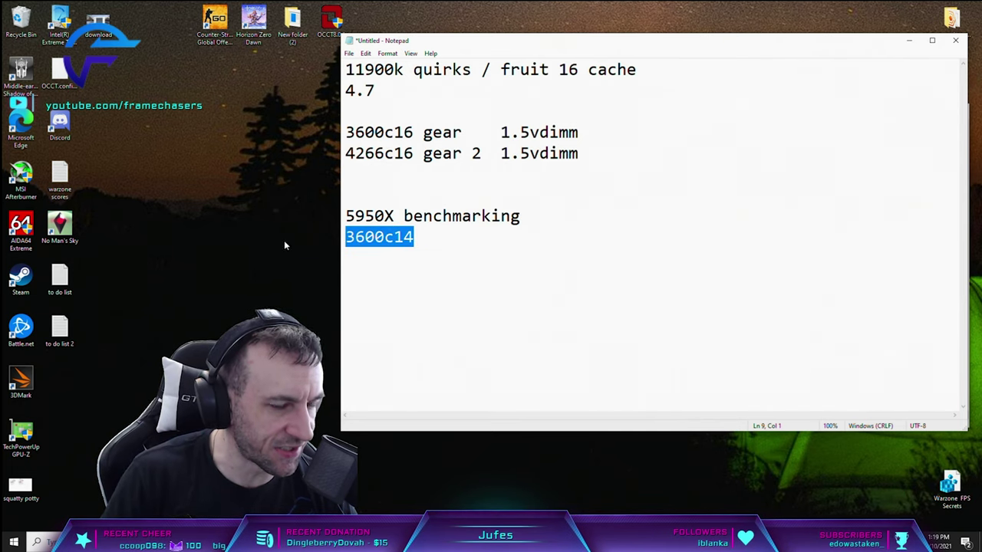
pyautogui.hotkey('shift', 'Right')
pyautogui.hotkey('shift', 'Right')
pyautogui.hotkey('shift', 'Right')
pyautogui.hotkey('shift', 'Home')
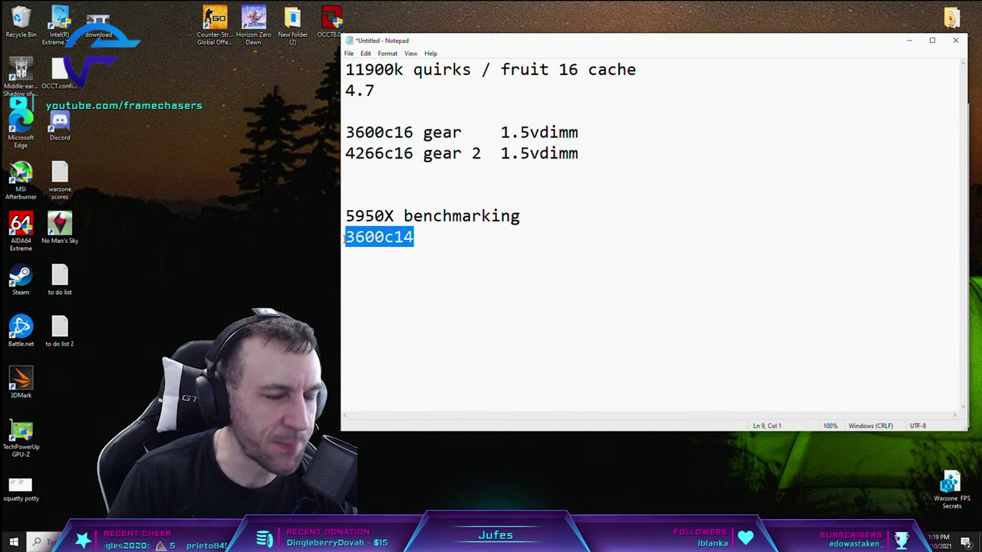
pyautogui.click(440, 237)
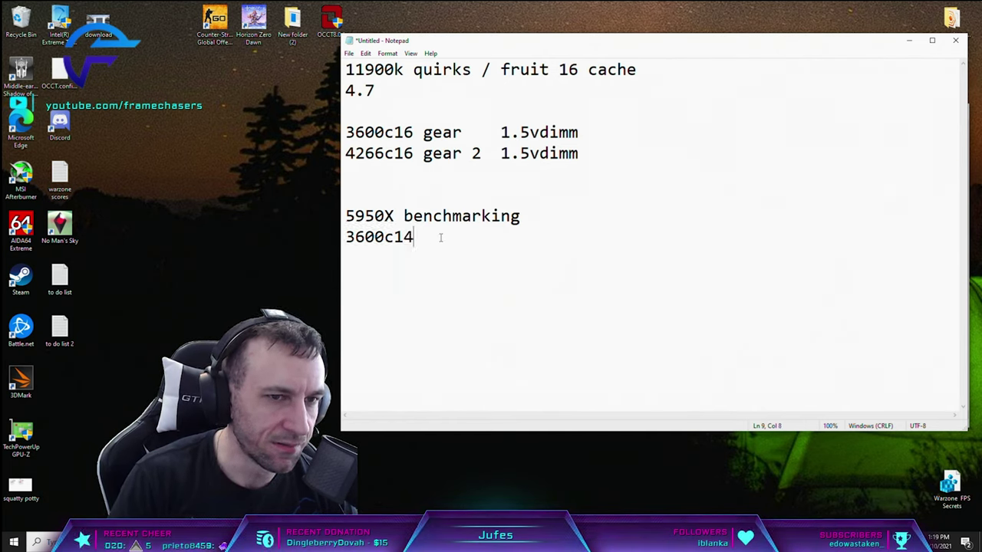
pyautogui.moveTo(417, 236); pyautogui.dragTo(335, 236)
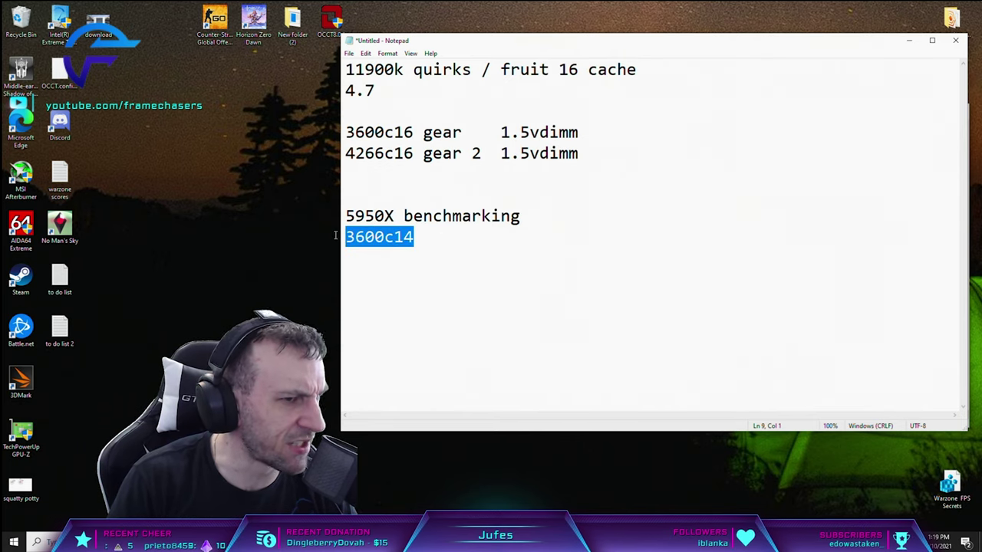
pyautogui.click(463, 238)
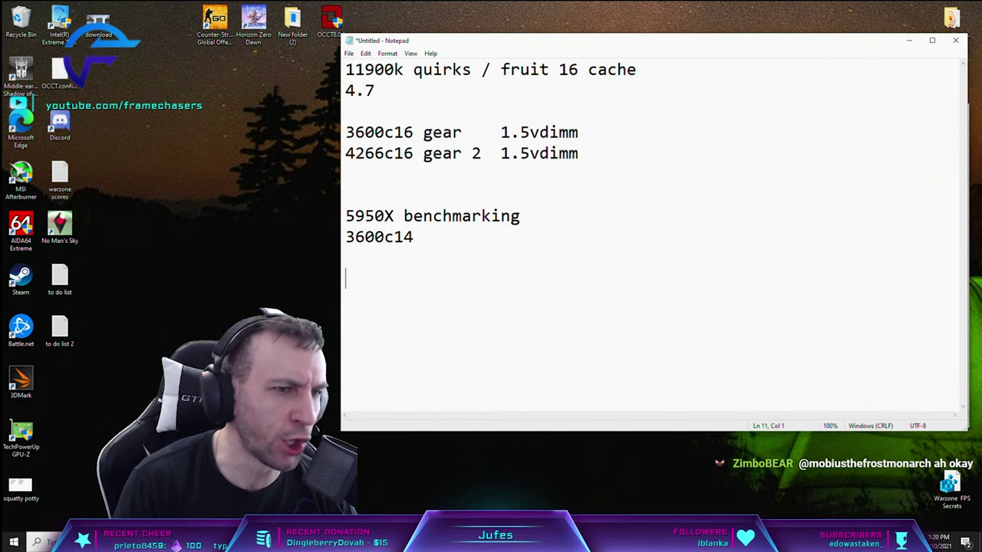
pyautogui.click(426, 277)
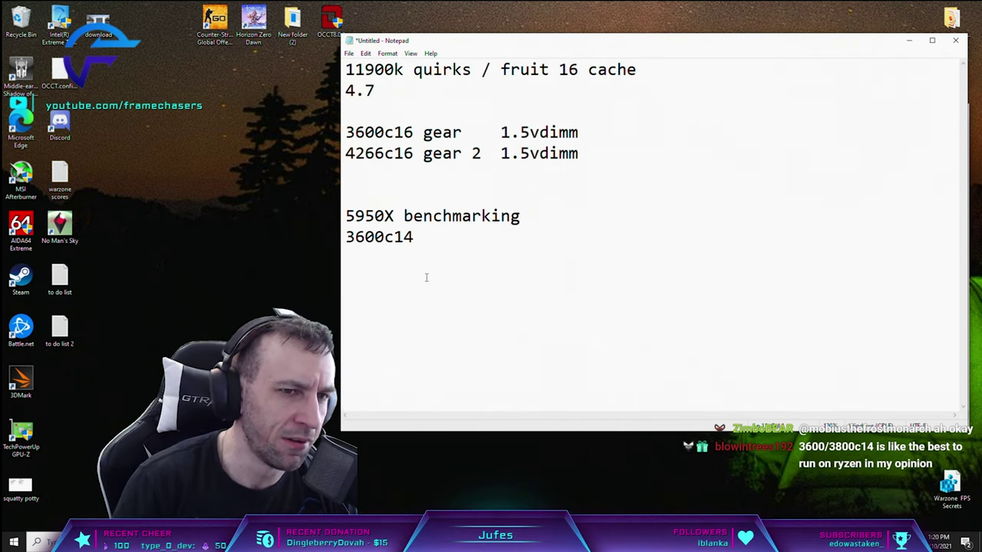
pyautogui.moveTo(432, 238); pyautogui.dragTo(405, 236)
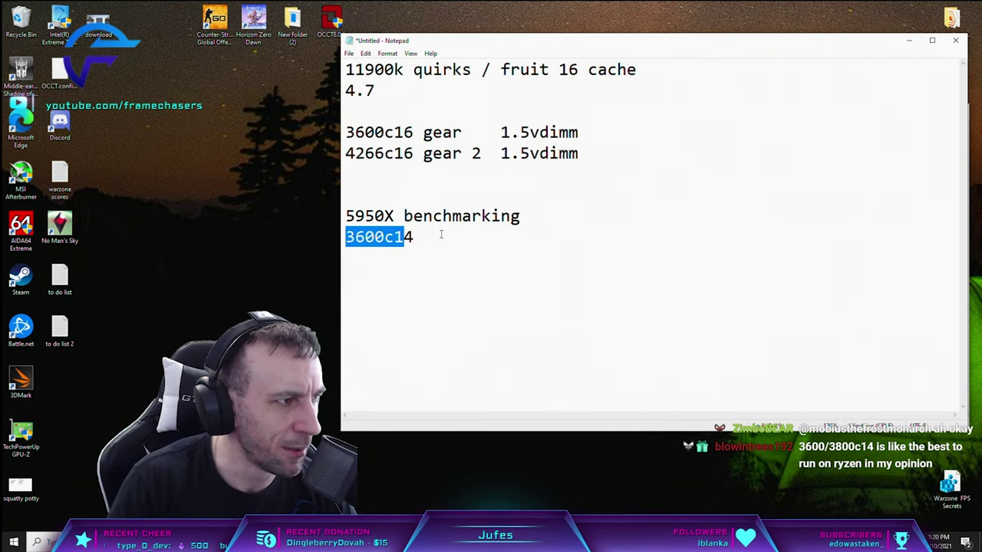
pyautogui.click(438, 236)
pyautogui.doubleClick(377, 250)
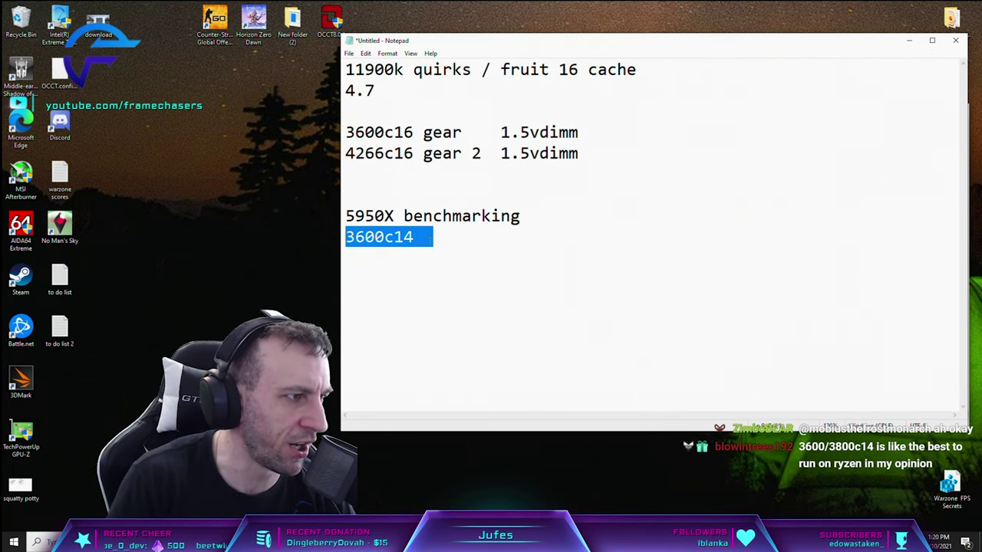
# Highlight the 3600c16 setting on the gear line and change it to 3600c13
pyautogui.moveTo(414, 132); pyautogui.dragTo(345, 132)
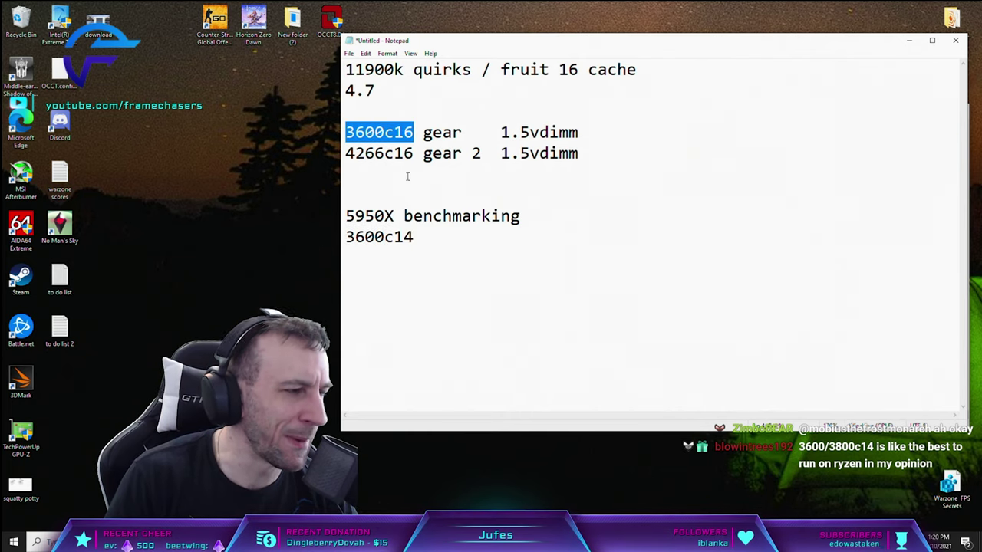
pyautogui.click(415, 133)
pyautogui.press('BackSpace')
pyautogui.write('3')
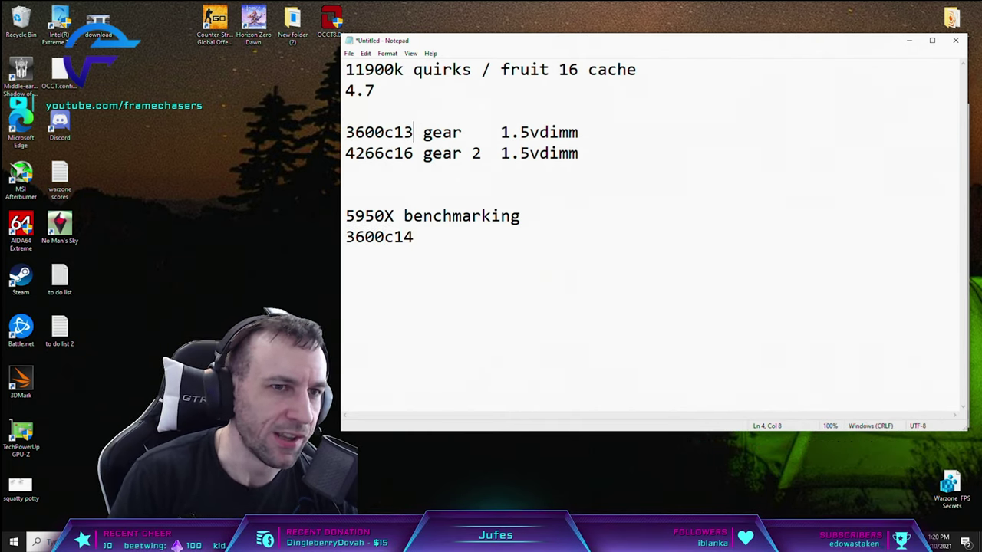
# Highlight the 4266c16 gear 2 line, both sets of memory settings together, and the 3600c14 entry to compare them
pyautogui.moveTo(345, 153); pyautogui.dragTo(434, 154)
pyautogui.moveTo(579, 154); pyautogui.dragTo(366, 153)
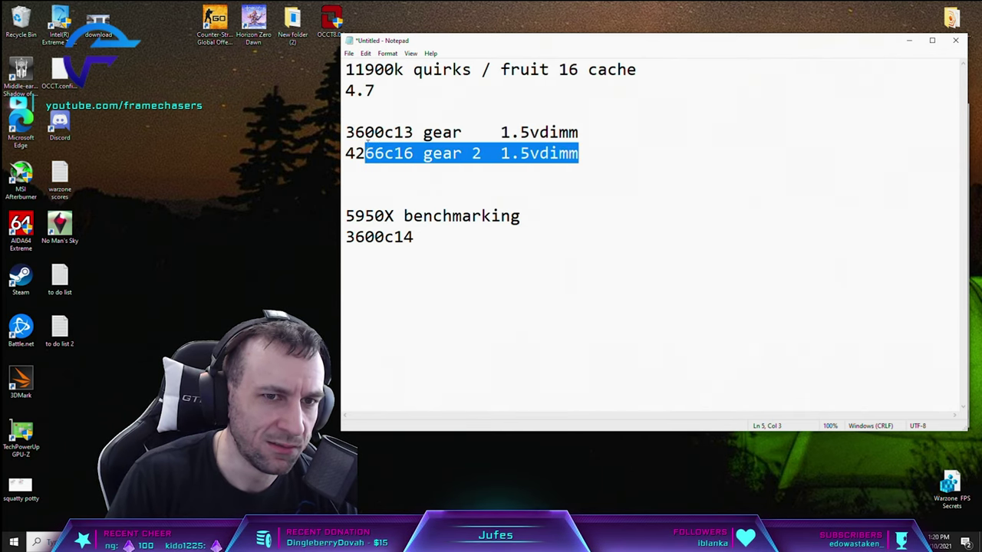
pyautogui.moveTo(373, 247); pyautogui.dragTo(259, 125)
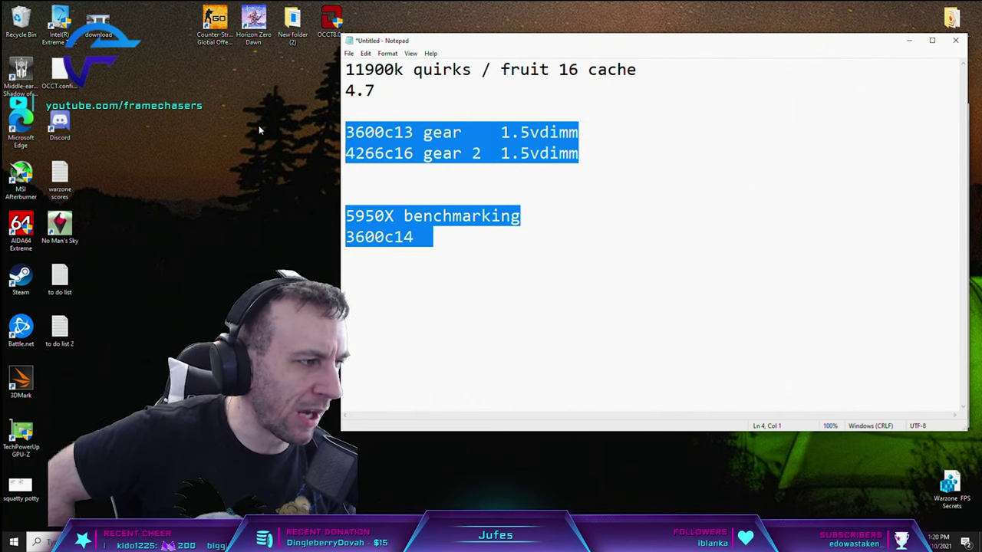
pyautogui.click(560, 216)
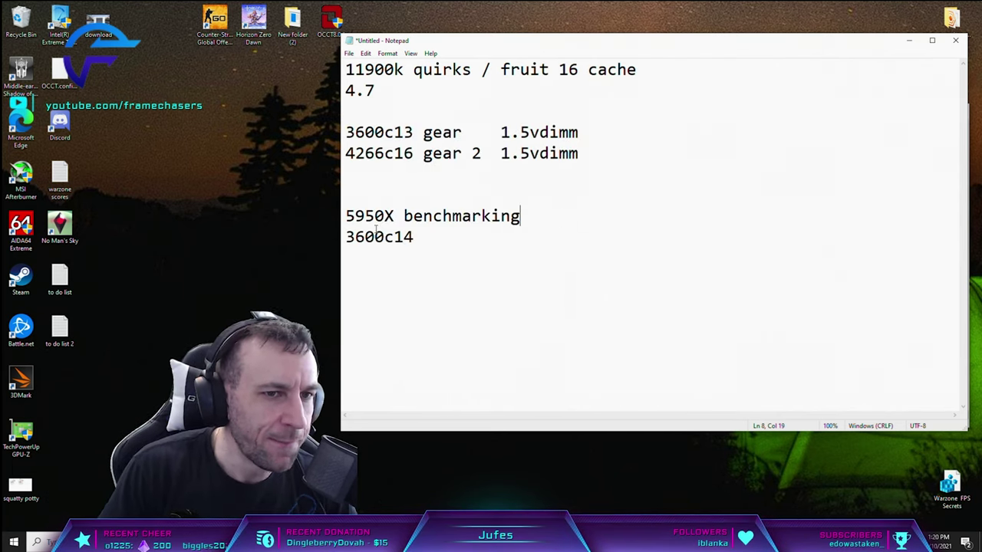
pyautogui.moveTo(421, 238); pyautogui.dragTo(335, 234)
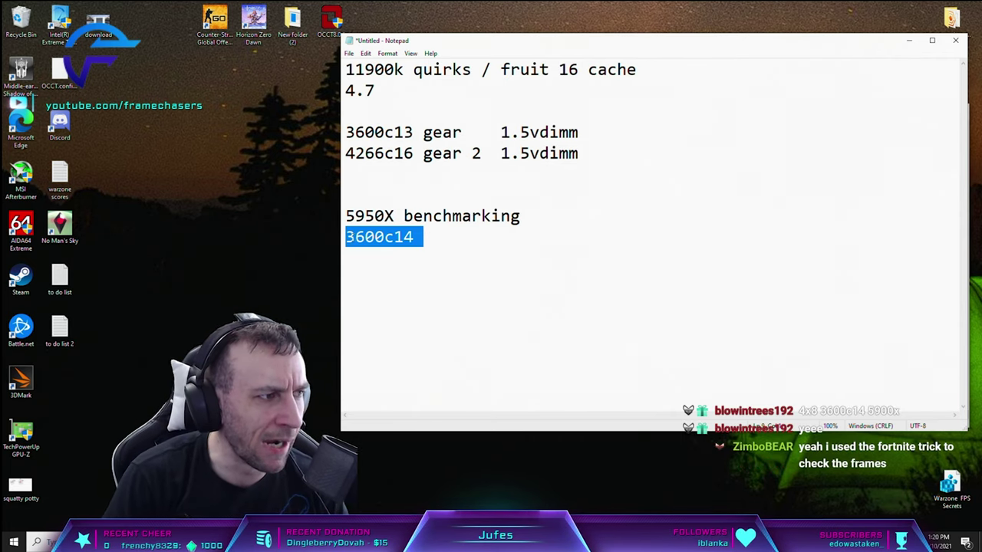
# Delete the 3600c14 entry and the "5950X benchmarking" heading above it
pyautogui.click(476, 252)
pyautogui.hotkey('shift', 'Left')
pyautogui.hotkey('shift', 'Left')
pyautogui.hotkey('shift', 'Left')
pyautogui.hotkey('shift', 'Left')
pyautogui.hotkey('shift', 'Left')
pyautogui.hotkey('shift', 'Left')
pyautogui.hotkey('shift', 'Left')
pyautogui.press('BackSpace')
pyautogui.hotkey('shift', 'Up')
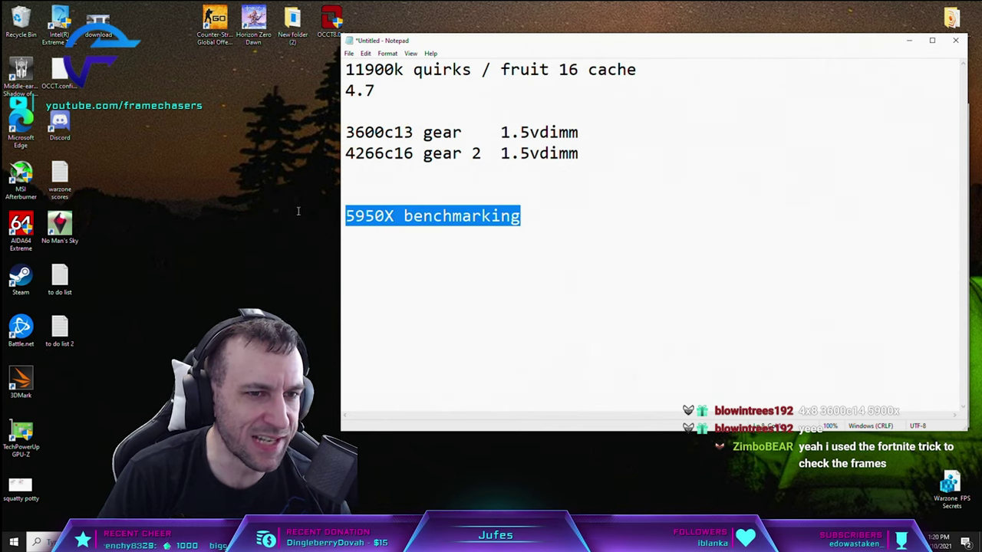
pyautogui.press('BackSpace')
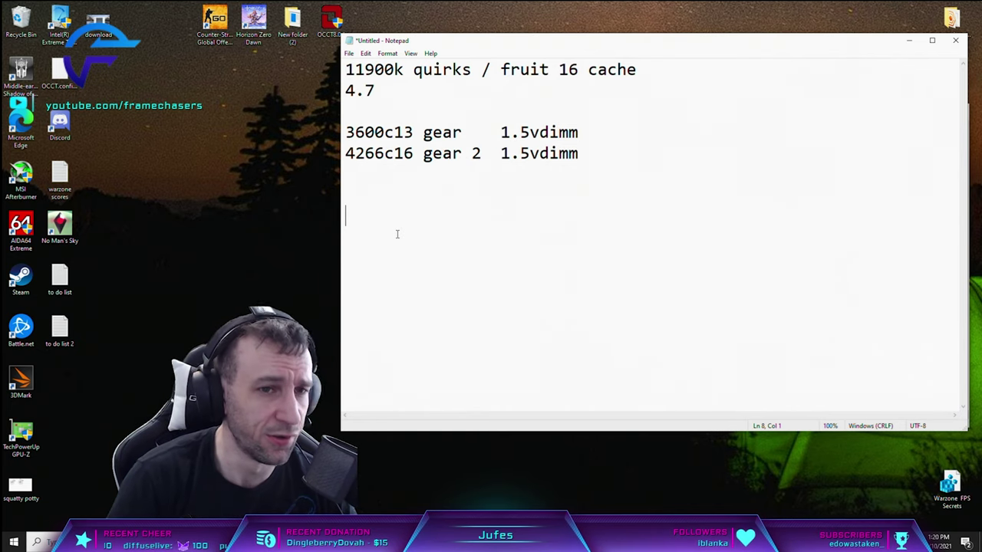
# Highlight and delete the 3600c13 and 4266c16 lines, and remove the blank lines up to the end of the 4.7 line
pyautogui.moveTo(613, 158); pyautogui.dragTo(354, 153)
pyautogui.moveTo(404, 214); pyautogui.dragTo(346, 134)
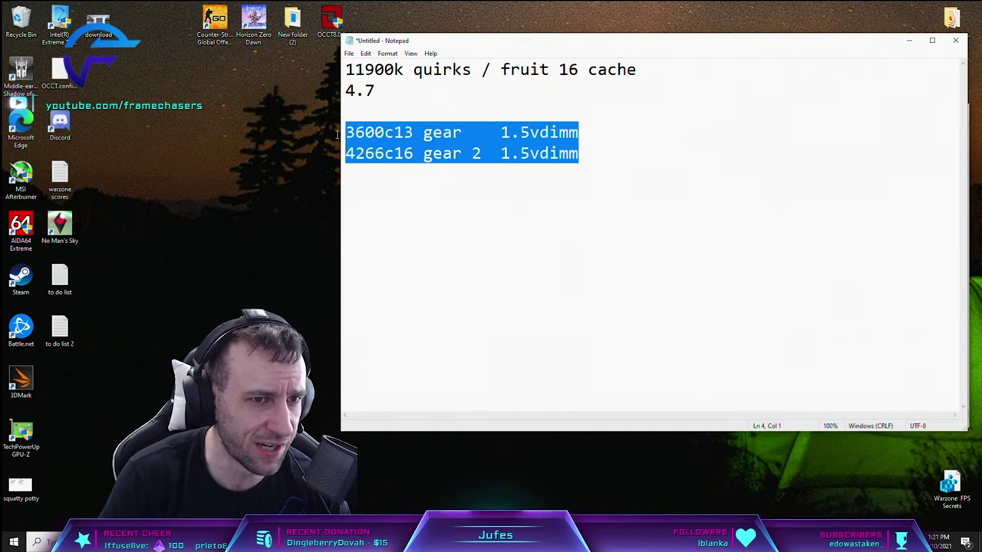
pyautogui.press('BackSpace')
pyautogui.press('BackSpace')
pyautogui.press('BackSpace')
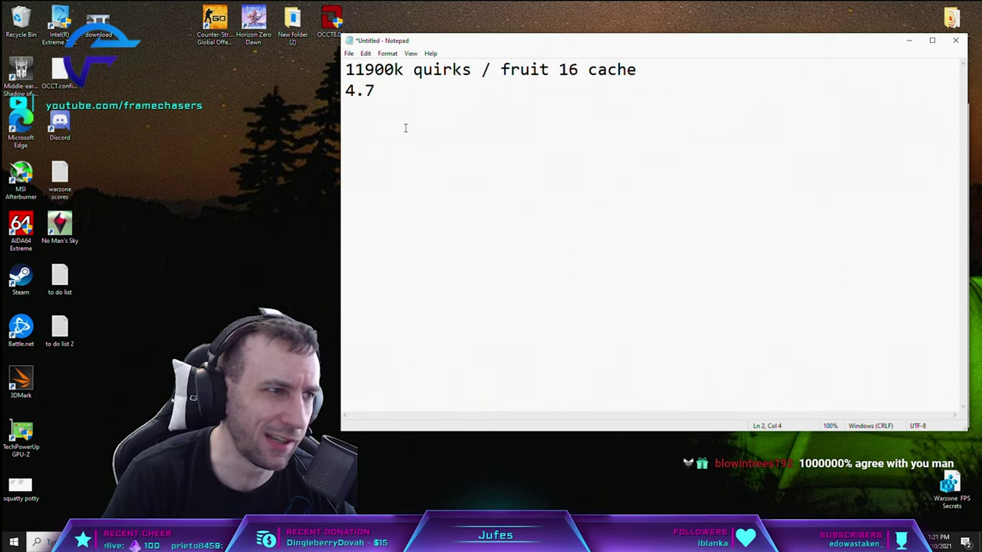